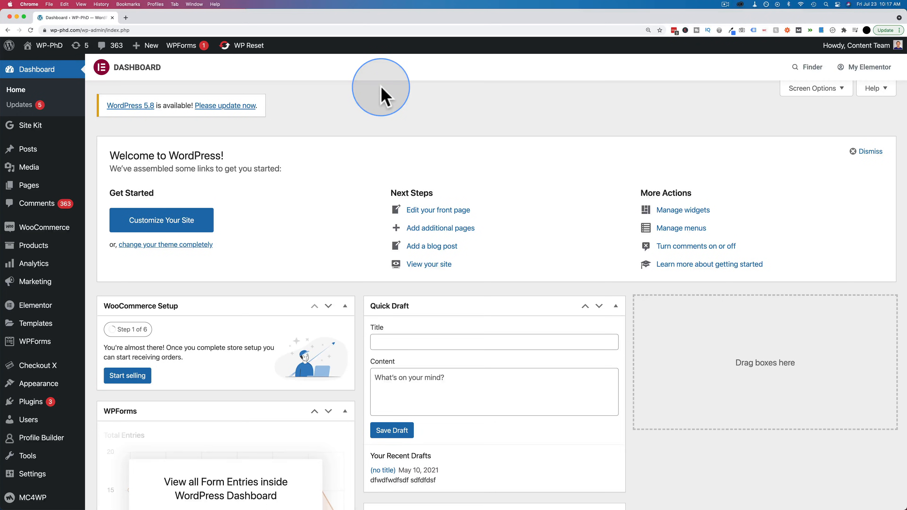
# - Update the WP-PhD site to WordPress 5.8 from the WordPress Updates page
pyautogui.click(227, 107)
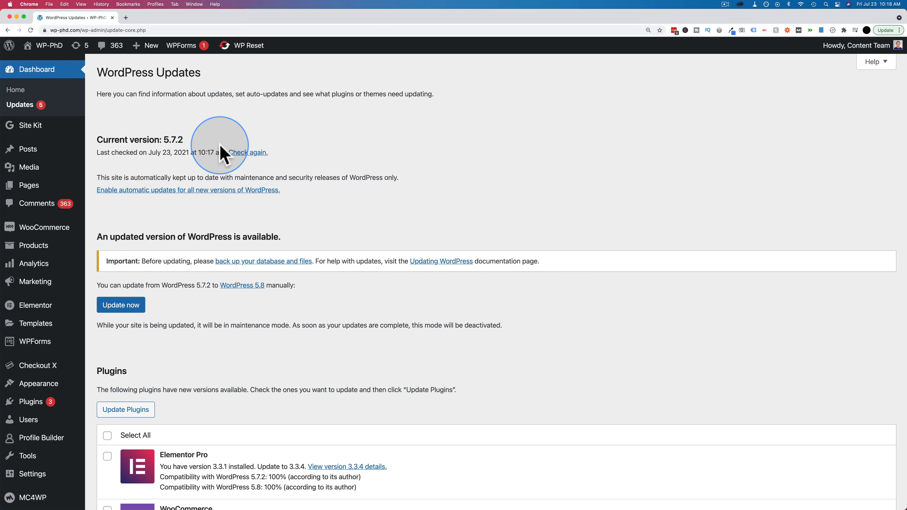
pyautogui.scroll(-1, 220, 153)
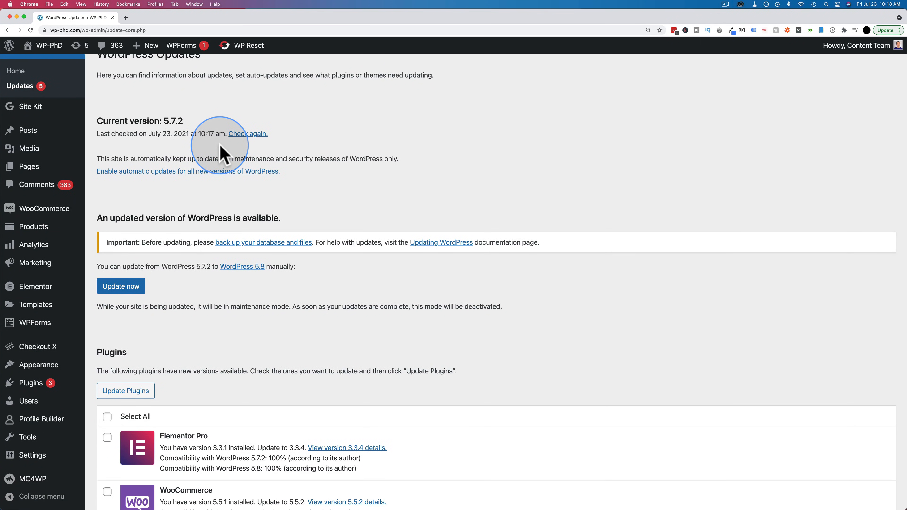
pyautogui.click(121, 290)
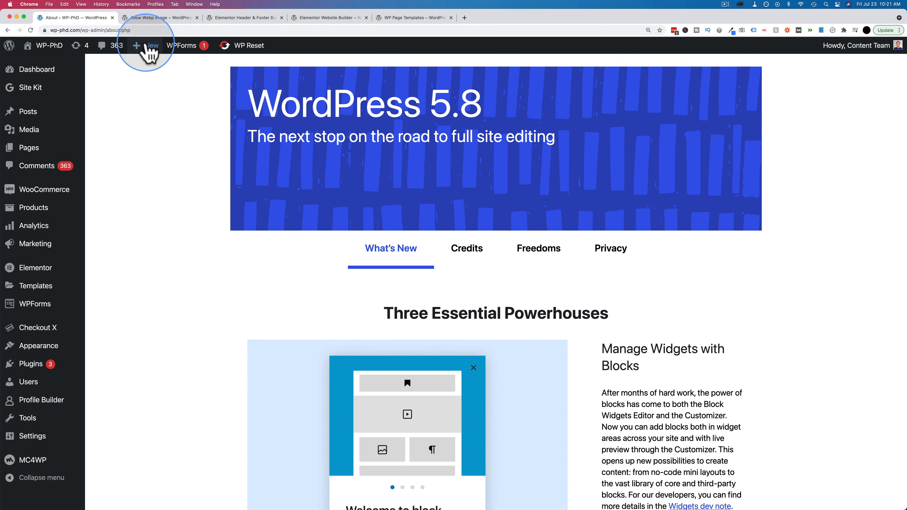
# - Examine the Allow Webp image plugin page, highlighting its number of active installations
pyautogui.click(157, 18)
pyautogui.scroll(-8, 407, 353)
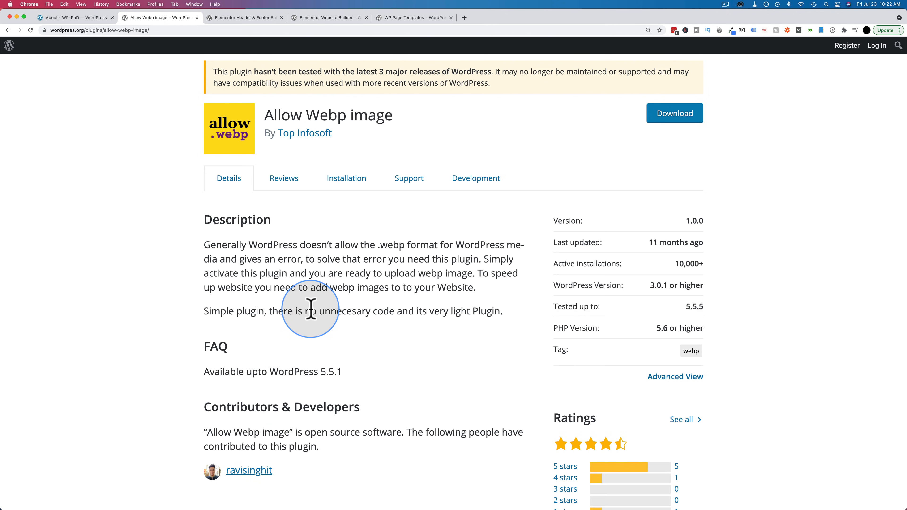
pyautogui.moveTo(672, 263); pyautogui.dragTo(723, 263)
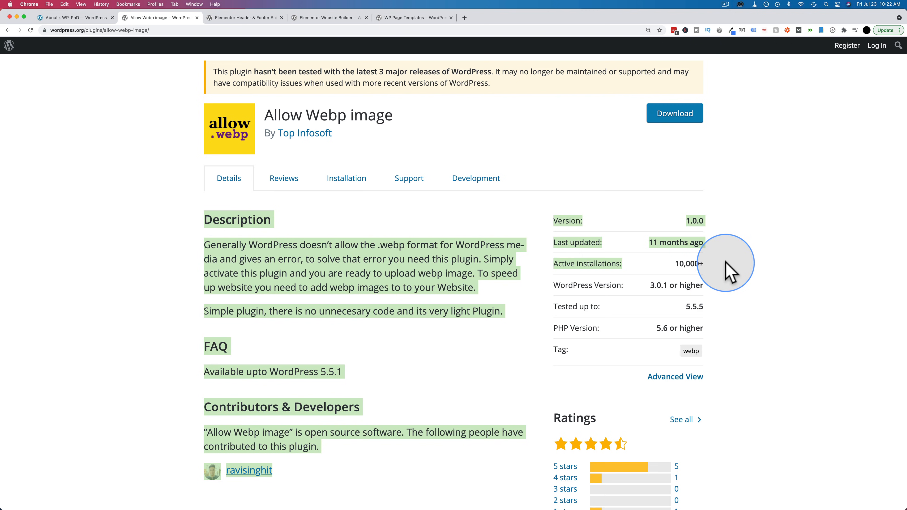
pyautogui.doubleClick(702, 266)
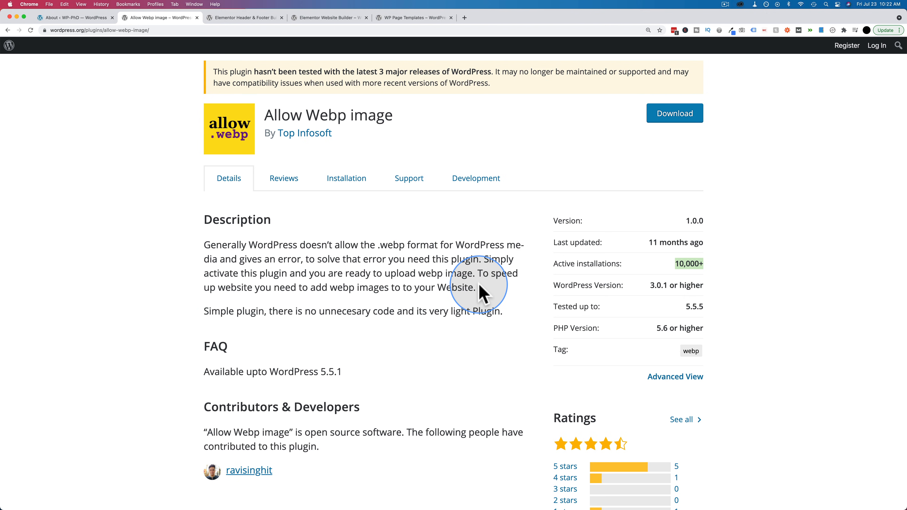
# - Examine the Elementor Header & Footer Builder plugin page, checking its installation details and the Block option in the description
pyautogui.click(234, 18)
pyautogui.scroll(-5, 224, 266)
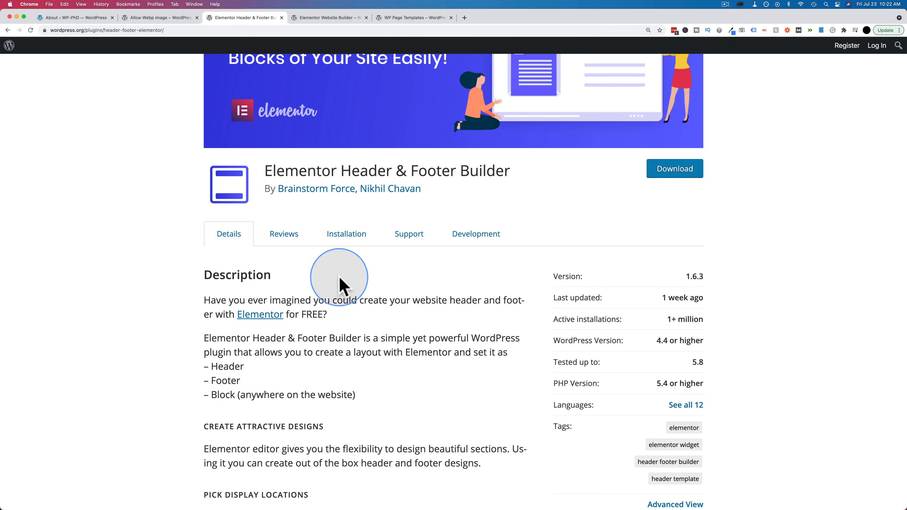
pyautogui.scroll(-1, 338, 300)
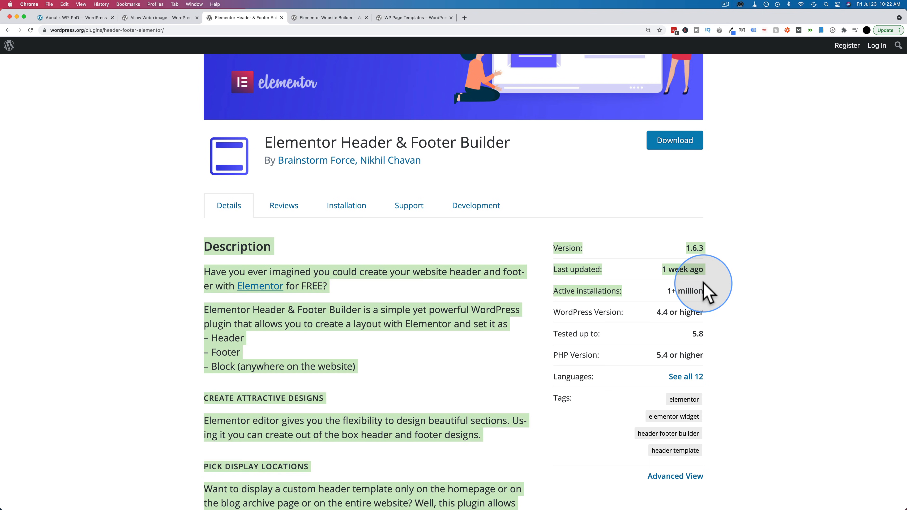
pyautogui.scroll(-1, 510, 344)
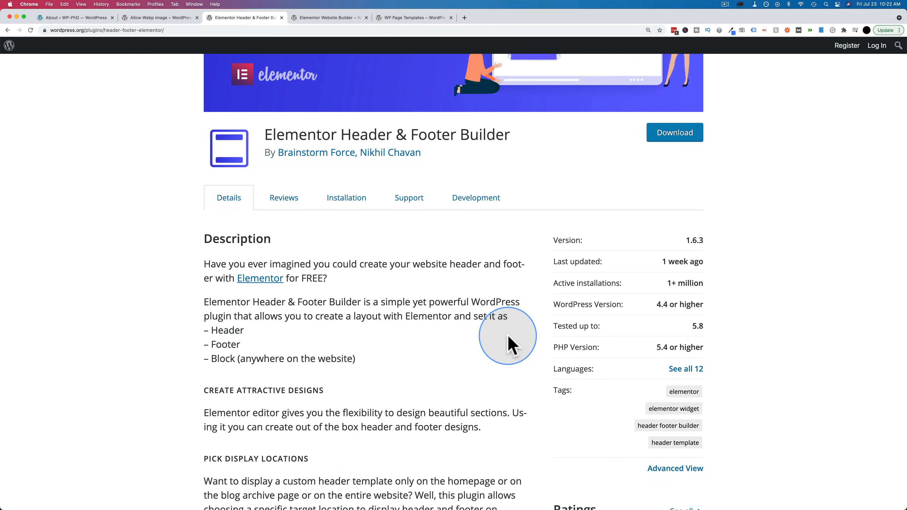
pyautogui.moveTo(365, 358); pyautogui.dragTo(207, 358)
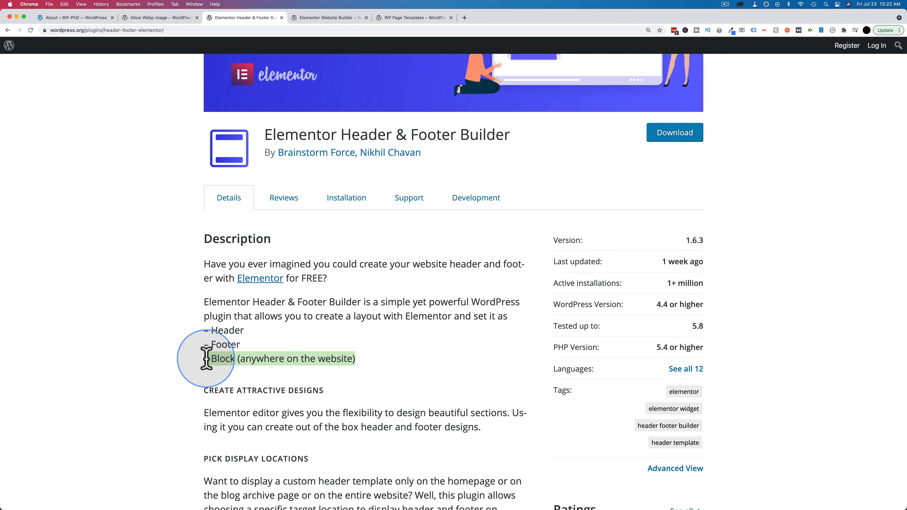
pyautogui.click(241, 348)
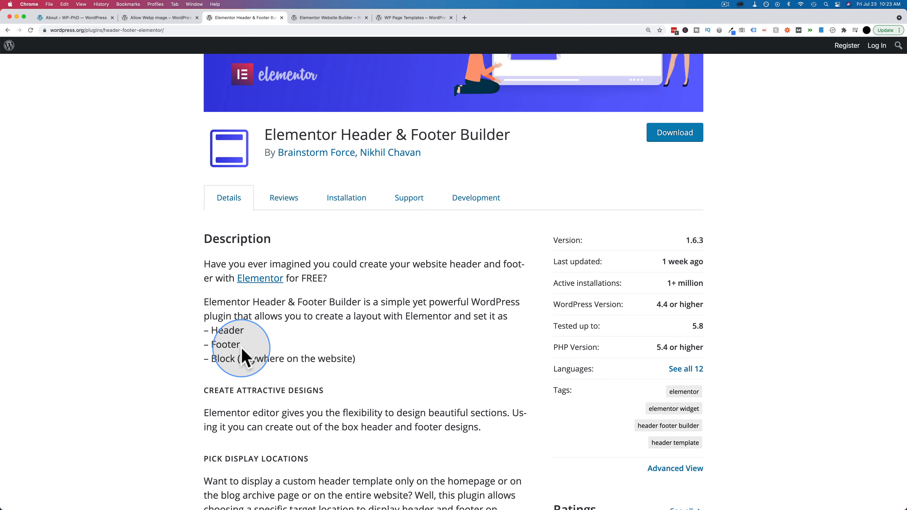
# - Look over the plugin pages for Elementor Website Builder and WP Page Templates
pyautogui.click(328, 18)
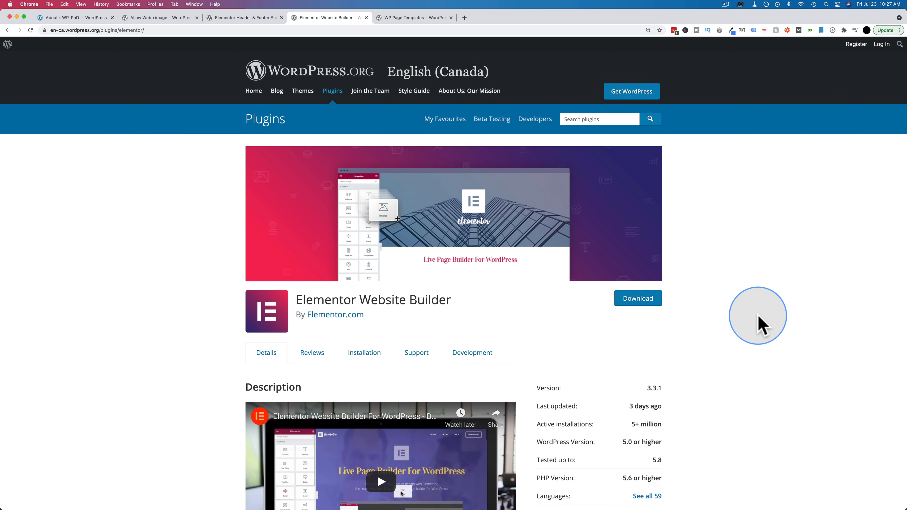
pyautogui.scroll(-3, 759, 325)
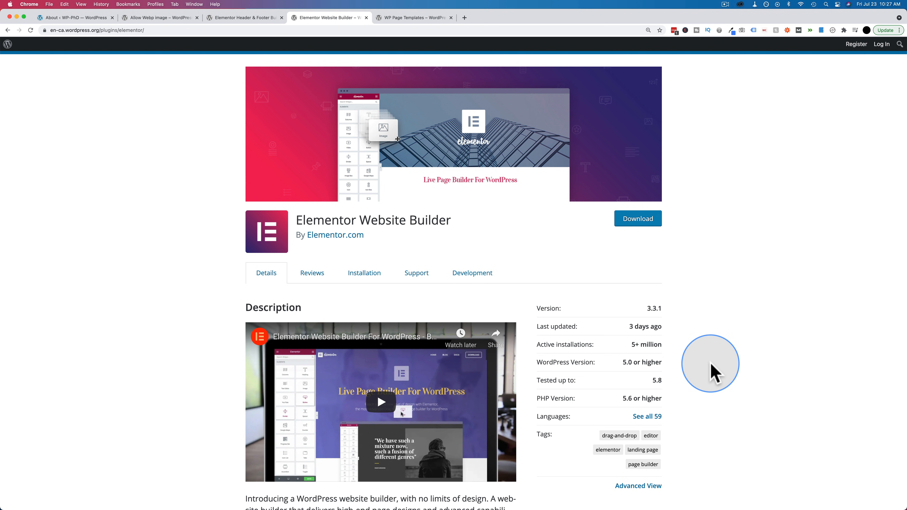
pyautogui.click(414, 18)
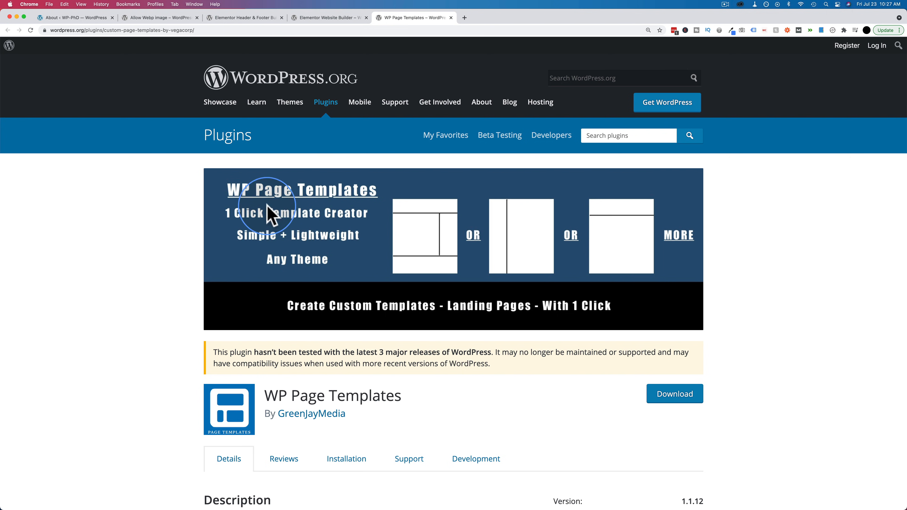
pyautogui.scroll(-5, 448, 239)
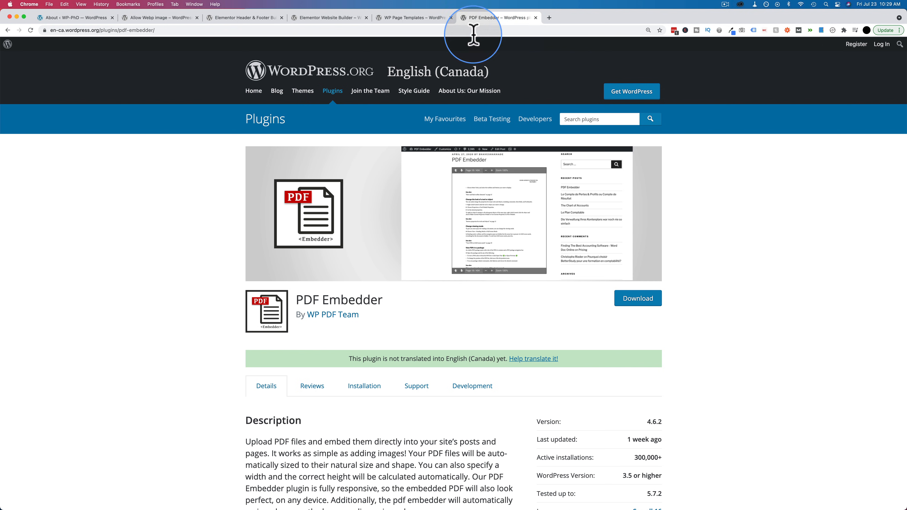
# - Examine the PDF Embedder plugin page, highlighting its number of active installations
pyautogui.scroll(-3, 198, 232)
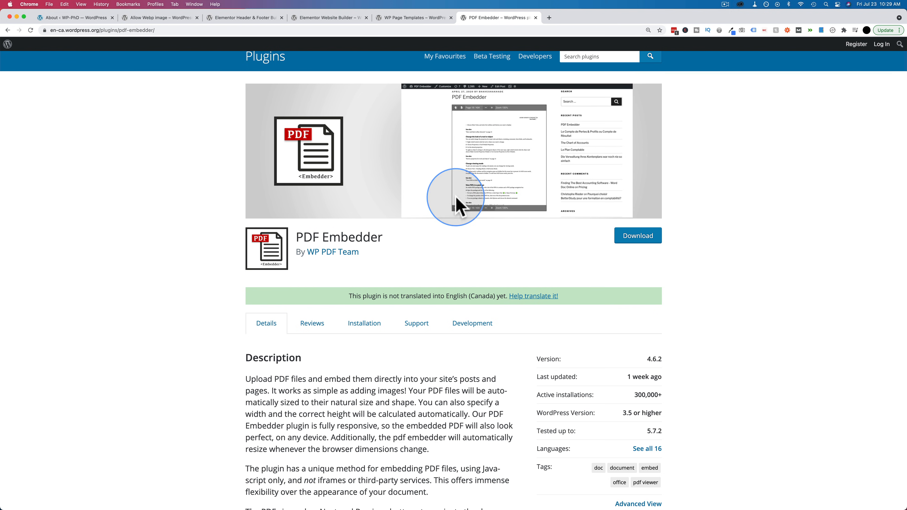
pyautogui.scroll(-4, 486, 147)
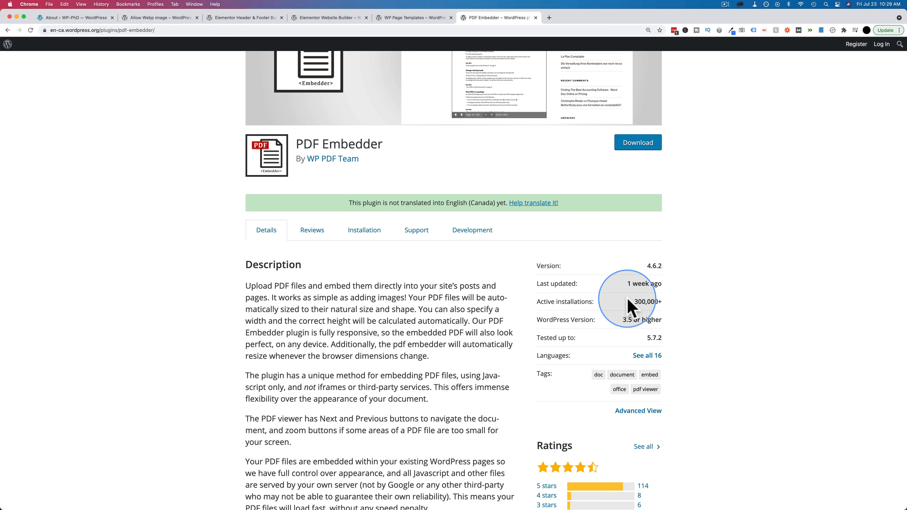
pyautogui.moveTo(634, 301); pyautogui.dragTo(660, 301)
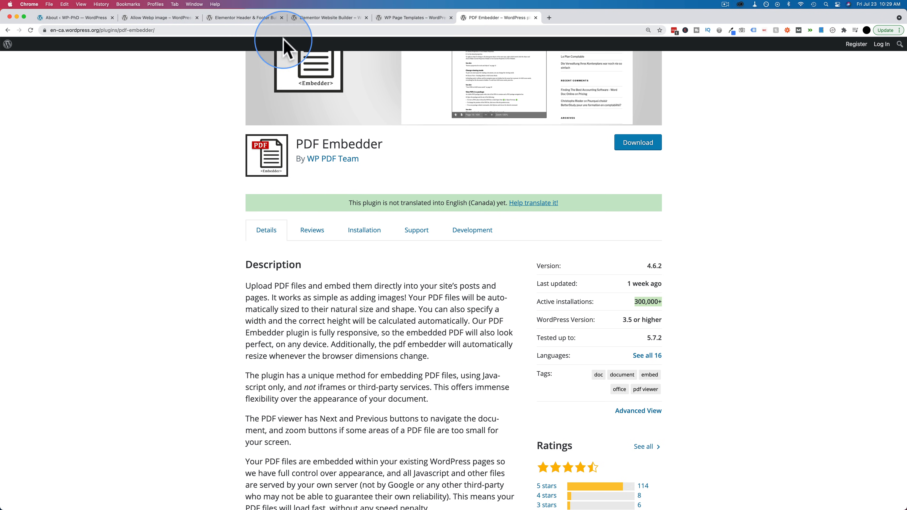
# - Review the WordPress 5.8 release notes on displaying posts with blocks and open the WP-PhD site's page for uploading new media
pyautogui.press('super+1')
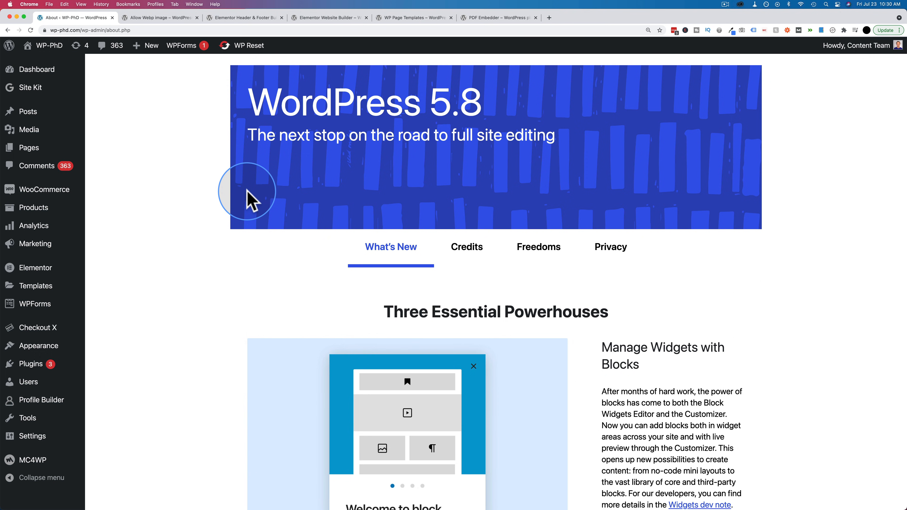
pyautogui.scroll(-10, 247, 196)
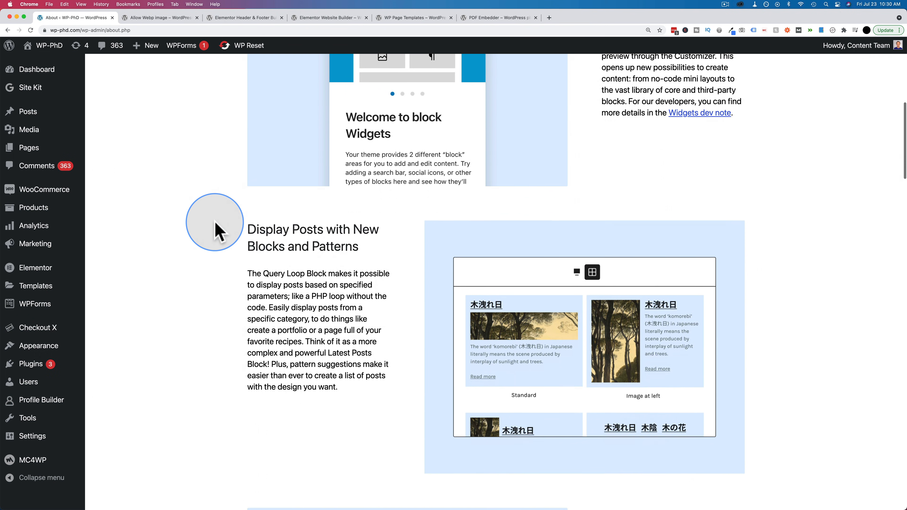
pyautogui.scroll(-2, 216, 231)
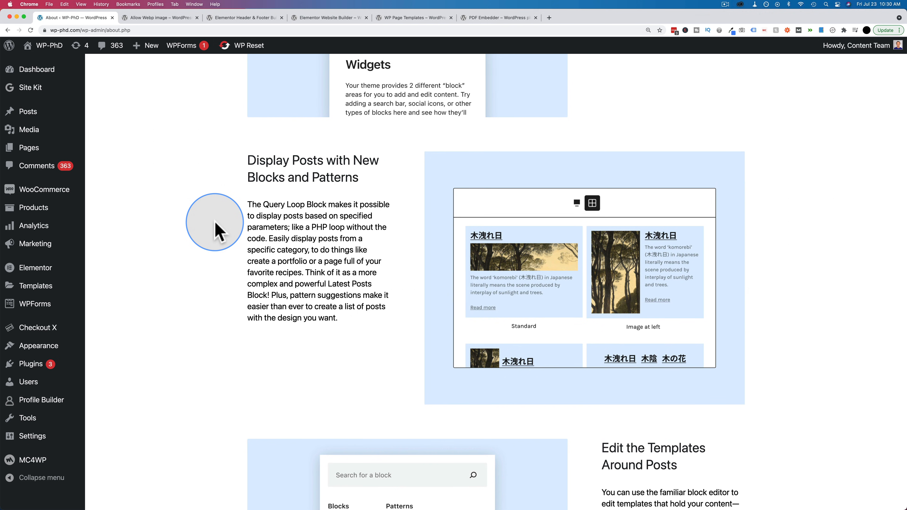
pyautogui.scroll(-1, 216, 230)
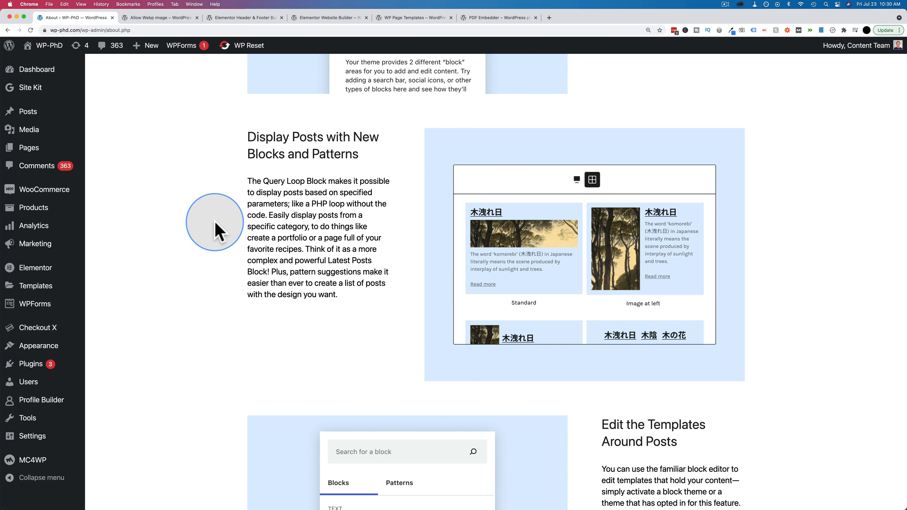
pyautogui.moveTo(18, 132)
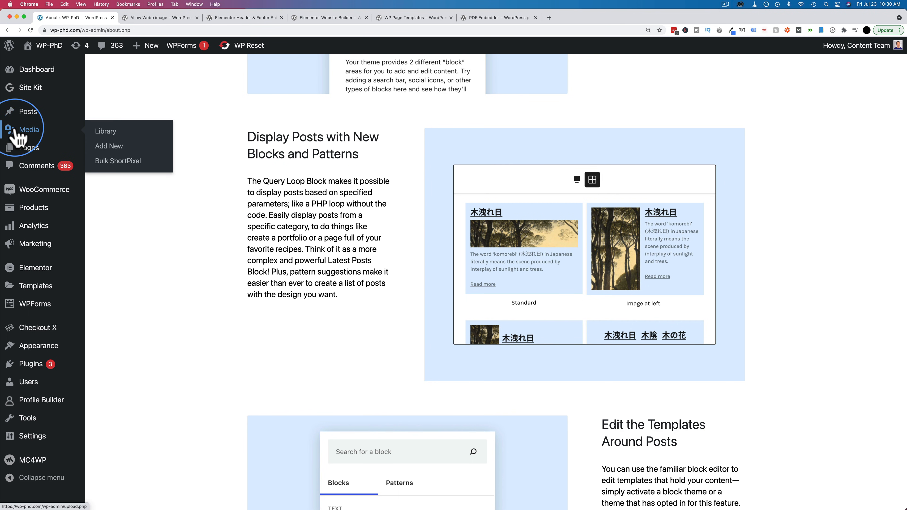
pyautogui.click(109, 146)
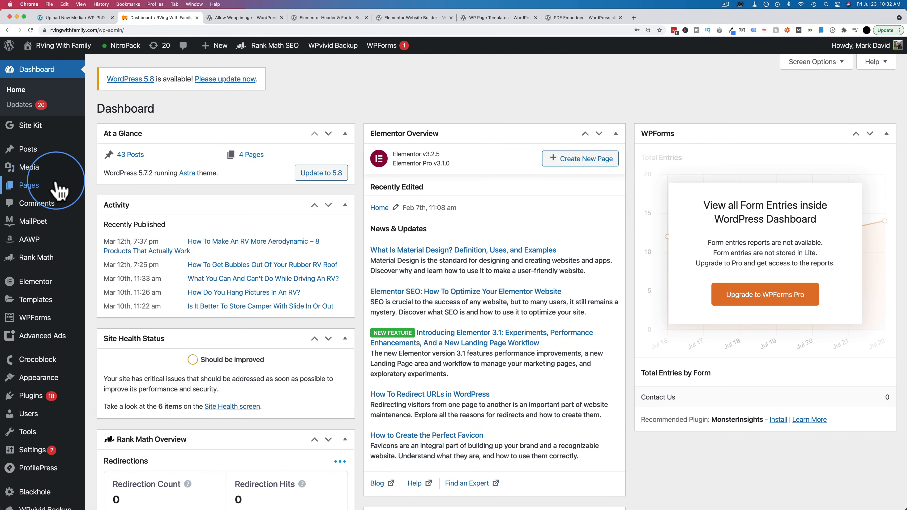
# - Try to upload 162.webp from the Downloads folder to the RVing With Family site's media library
pyautogui.moveTo(42, 167)
pyautogui.click(112, 184)
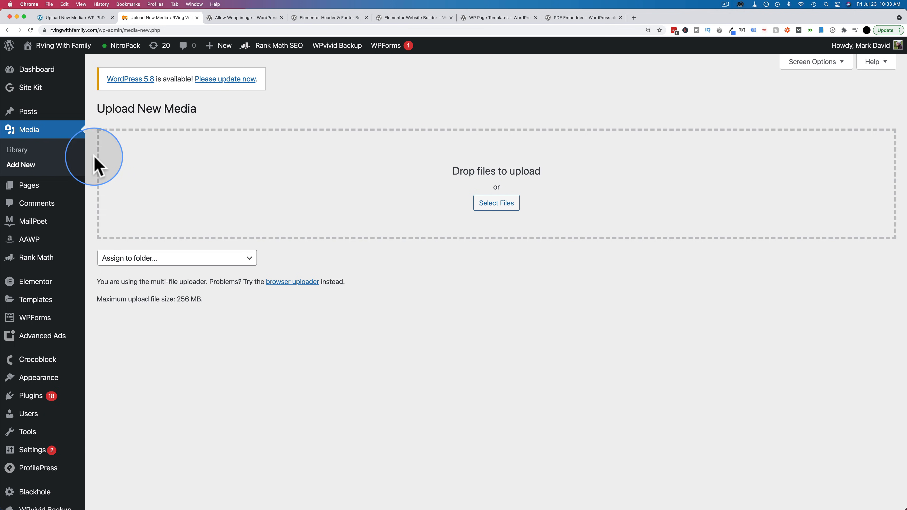
pyautogui.press('super+Tab')
pyautogui.moveTo(150, 195); pyautogui.dragTo(446, 179)
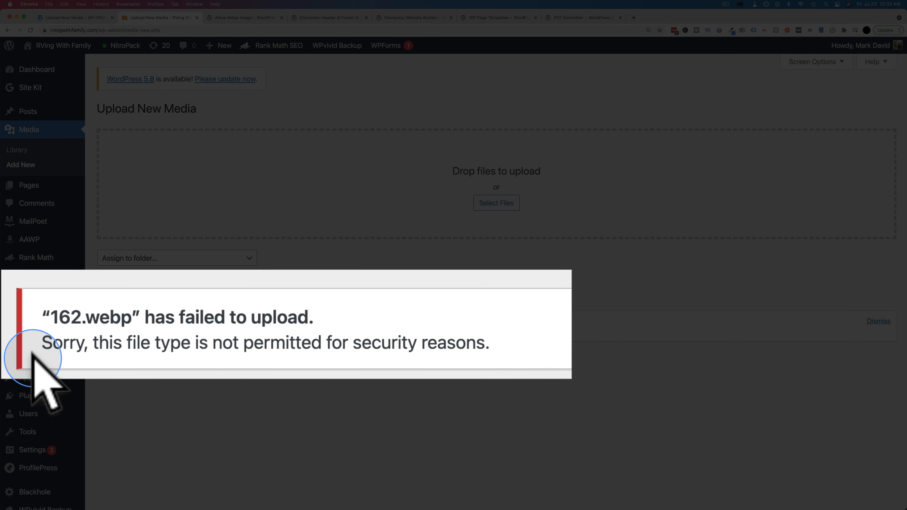
# - Try to upload 162.webp from the Downloads folder to the WP-PhD site's media library
pyautogui.click(89, 17)
pyautogui.press('super+Tab')
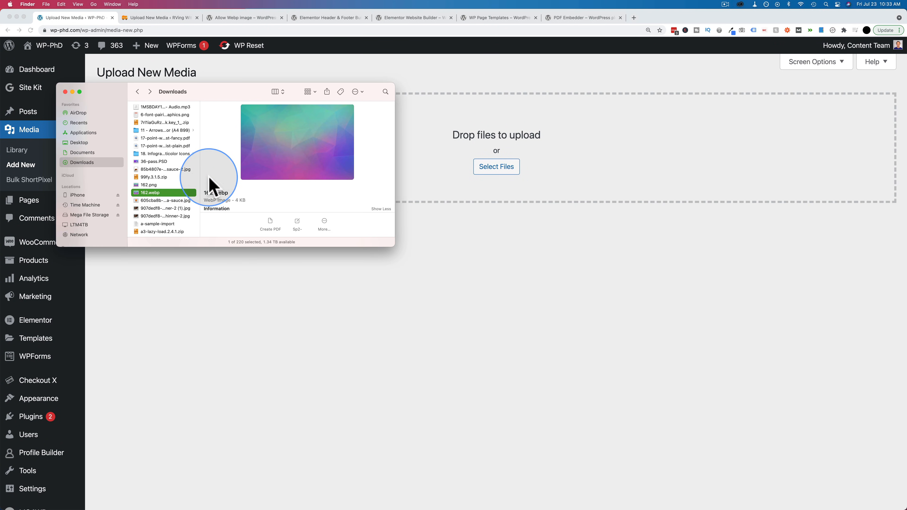
pyautogui.moveTo(189, 193); pyautogui.dragTo(479, 132)
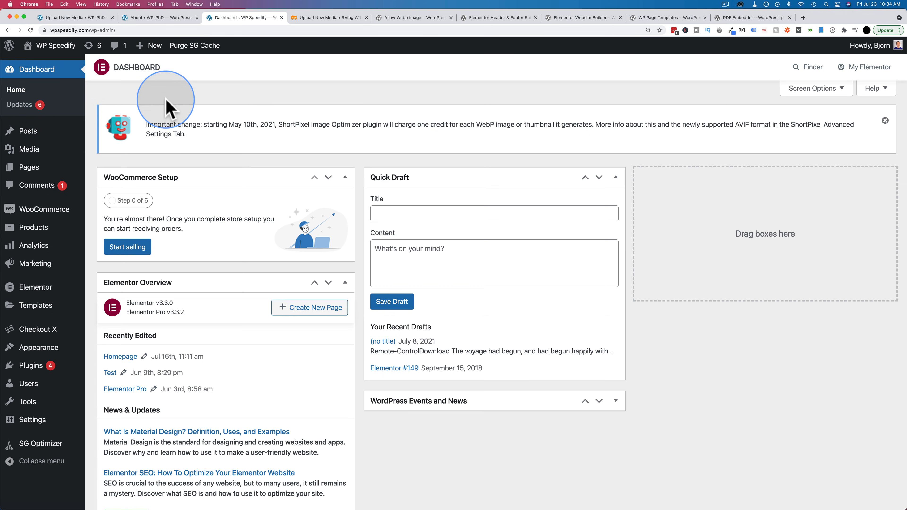
# - Upload 162.webp from the Downloads folder to the WP Speedify site's media library and copy the uploaded image's URL
pyautogui.moveTo(35, 146)
pyautogui.click(109, 166)
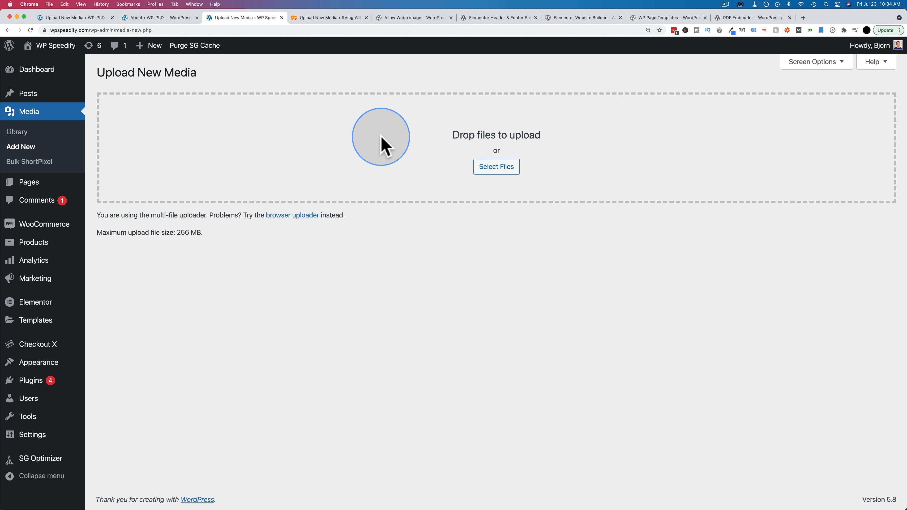
pyautogui.press('super+Tab')
pyautogui.moveTo(188, 193); pyautogui.dragTo(521, 145)
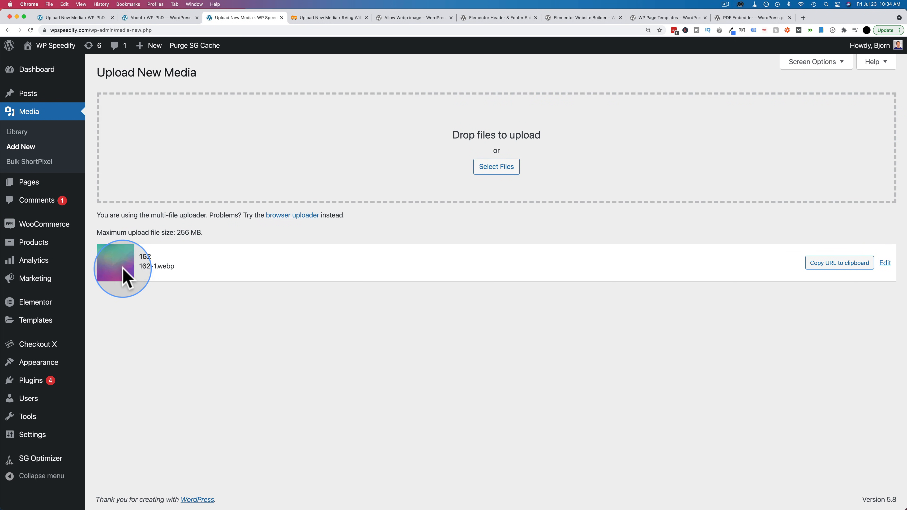
pyautogui.click(840, 264)
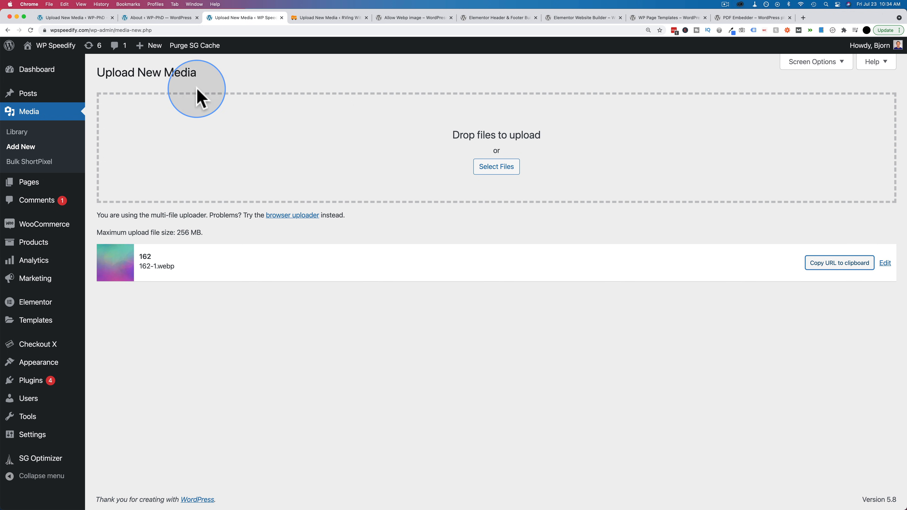
# - Check the WebP section of the WordPress 5.8 release notes and the upload message on the WP-PhD site
pyautogui.click(153, 18)
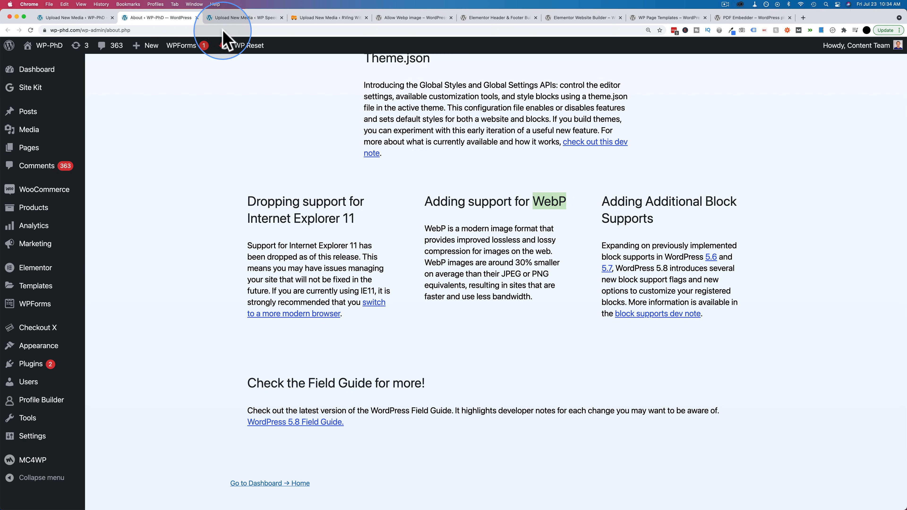
pyautogui.click(73, 17)
pyautogui.moveTo(105, 103); pyautogui.dragTo(214, 104)
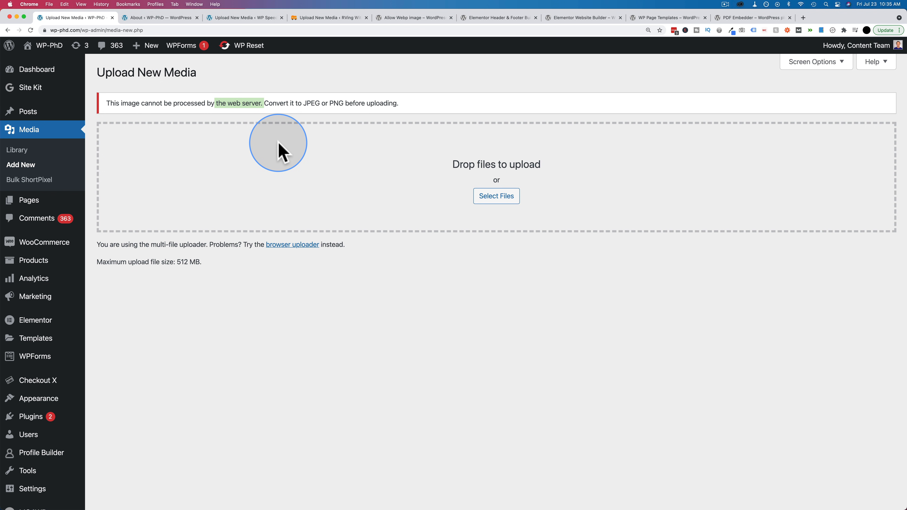
# - Search the web for "jpg to webp" in a new browser tab
pyautogui.press('super+t')
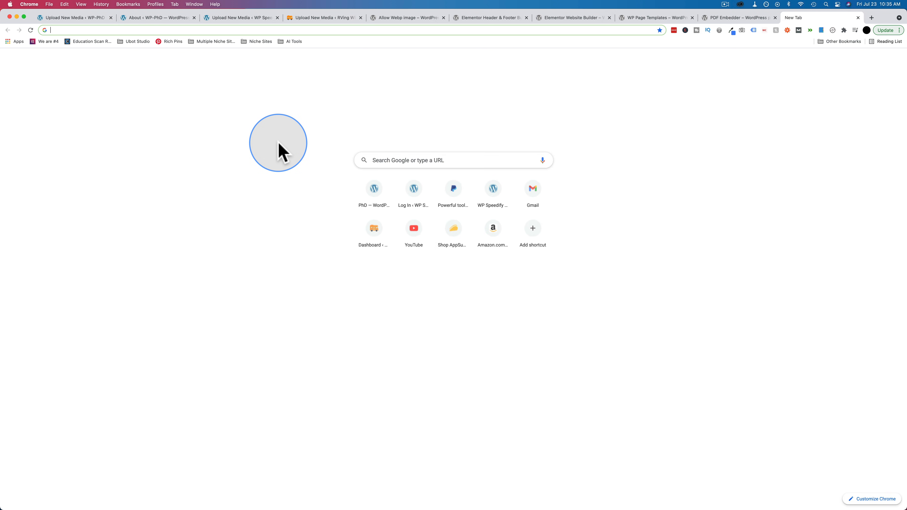
pyautogui.write('jp')
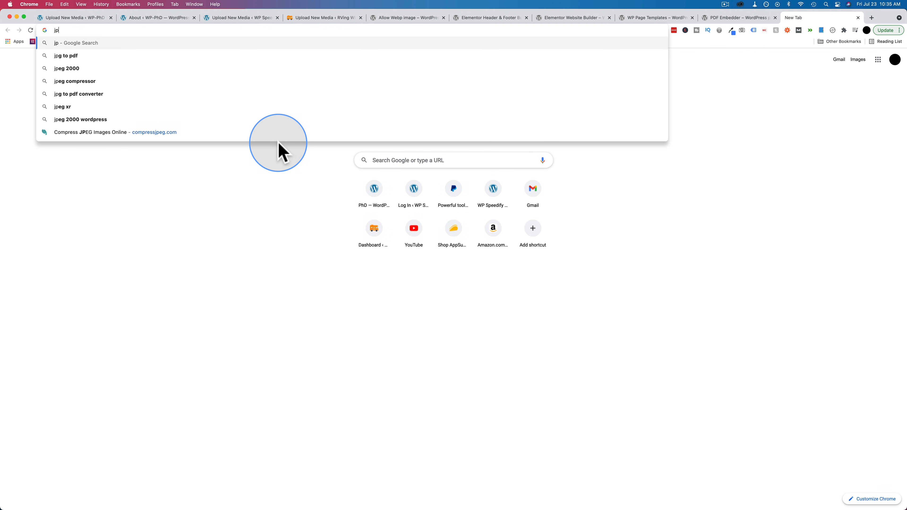
pyautogui.write('g to webp')
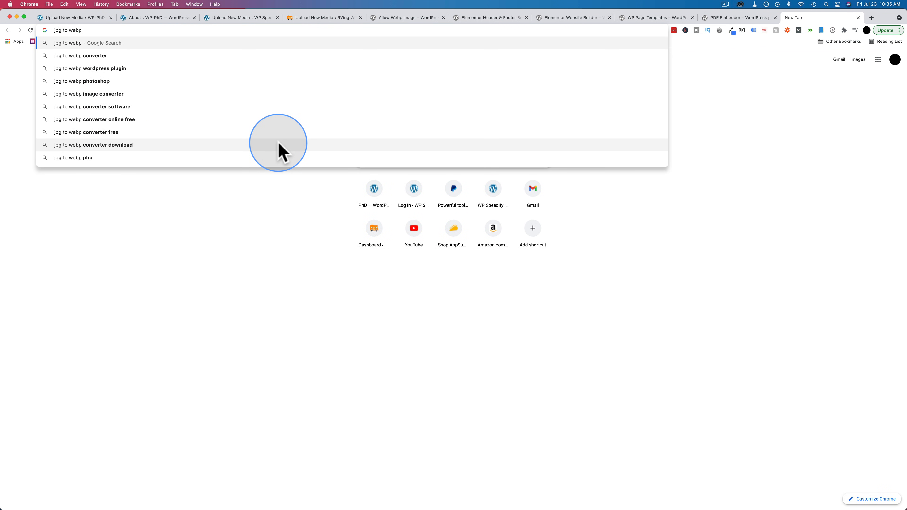
pyautogui.press('Return')
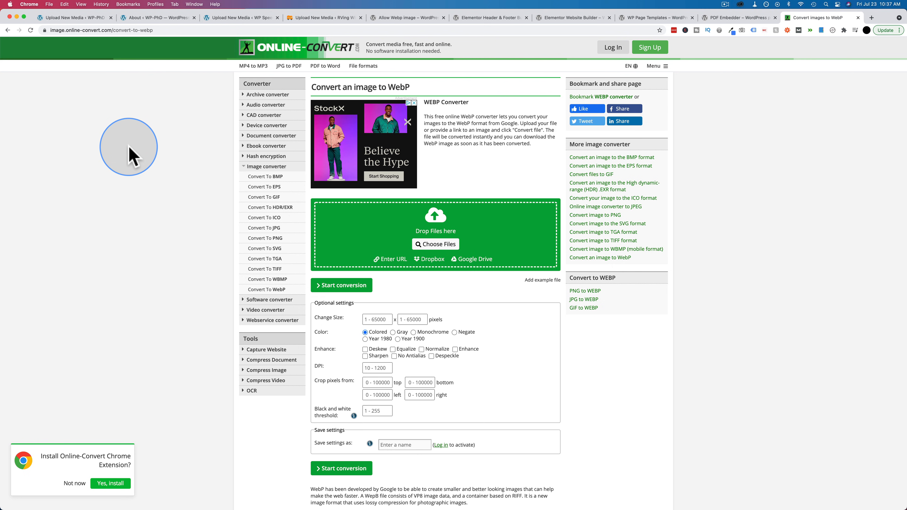
# - Start a new page on the WP-PhD site and review its template options, keeping Default Template
pyautogui.click(73, 18)
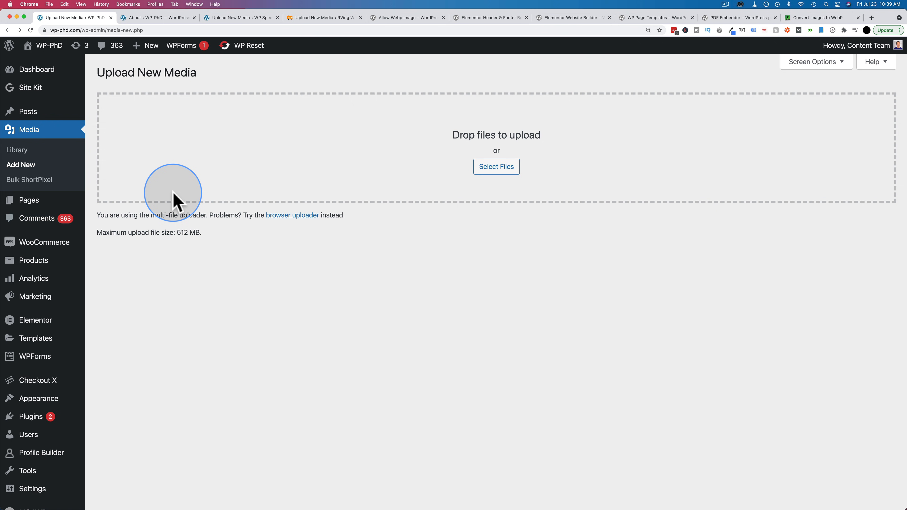
pyautogui.moveTo(32, 201)
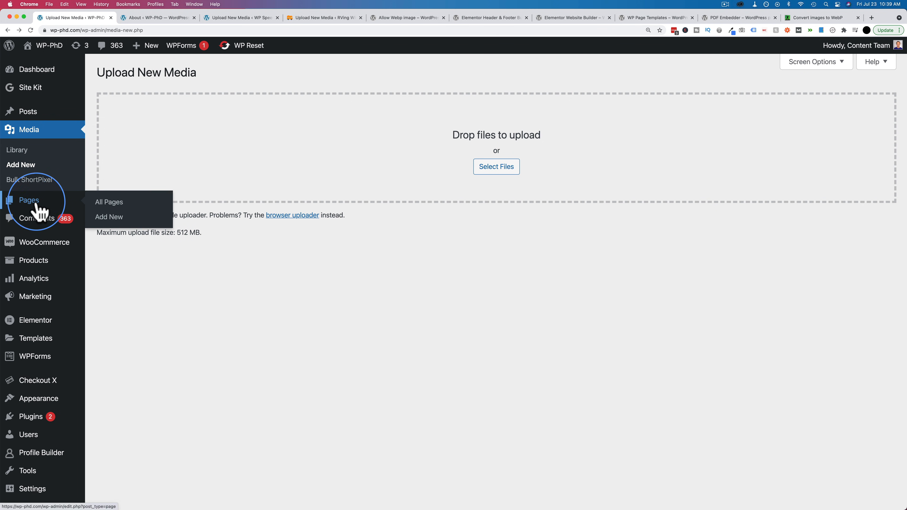
pyautogui.click(112, 217)
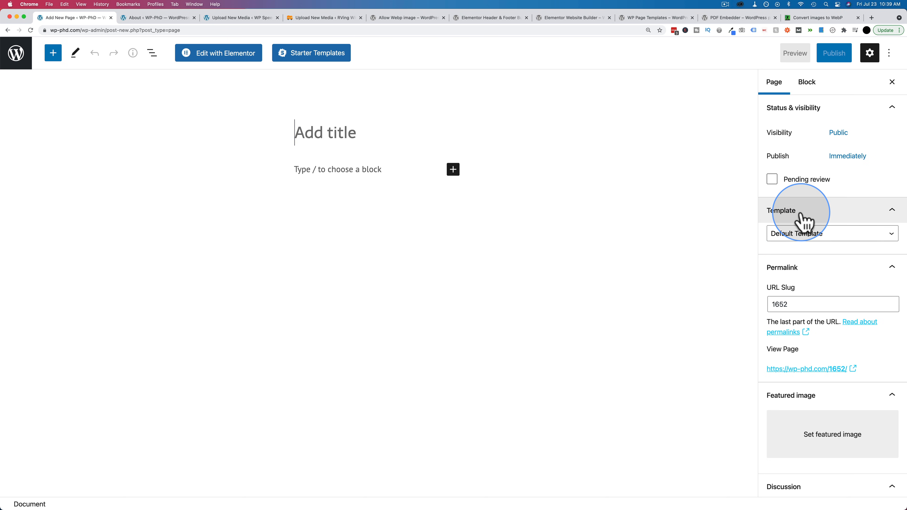
pyautogui.click(872, 235)
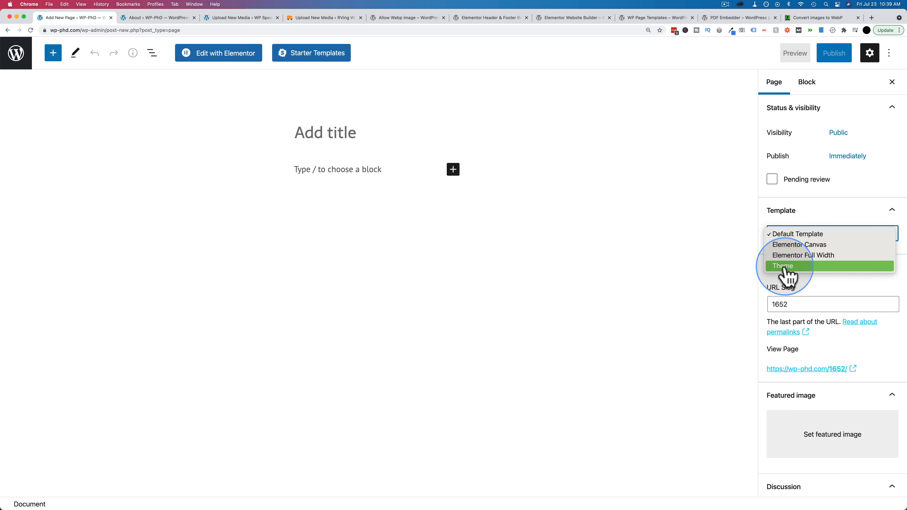
pyautogui.click(760, 247)
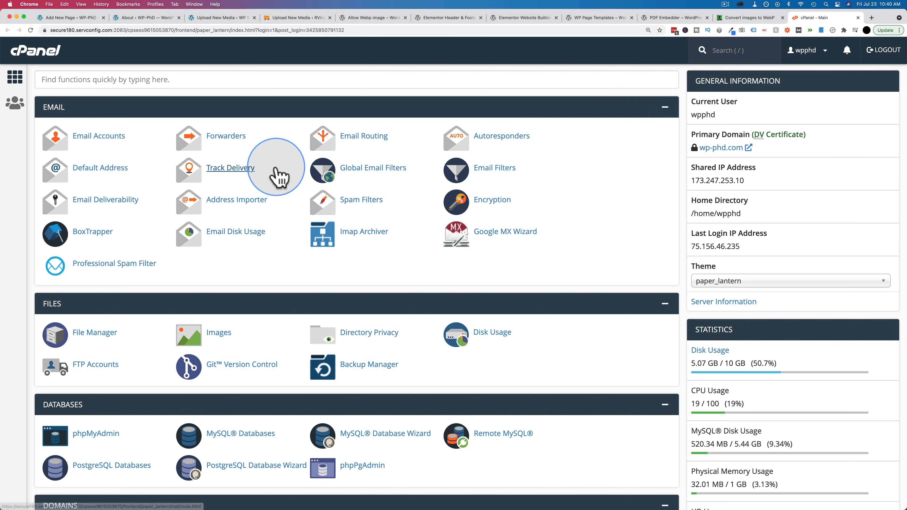
# - Switch to cPanel and browse in File Manager to the public_html/wp-content/themes folder
pyautogui.scroll(-2, 249, 186)
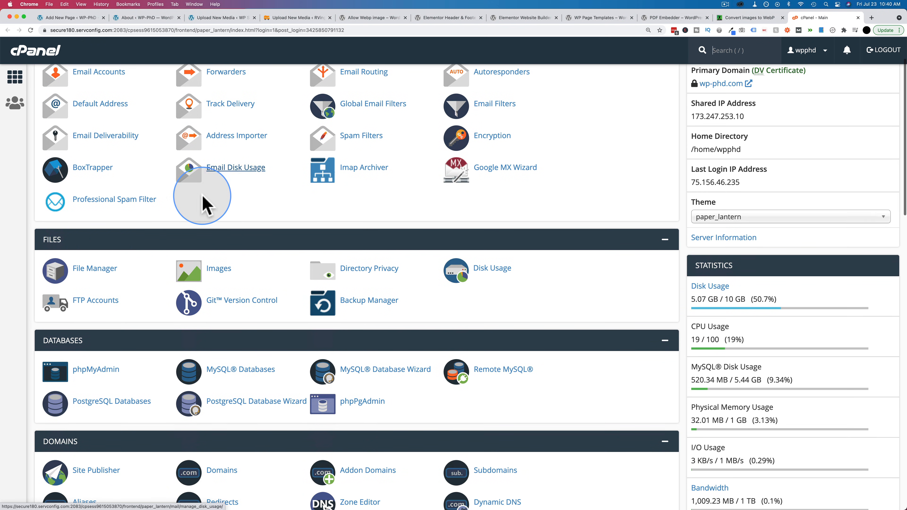
pyautogui.click(93, 273)
pyautogui.scroll(-1, 271, 361)
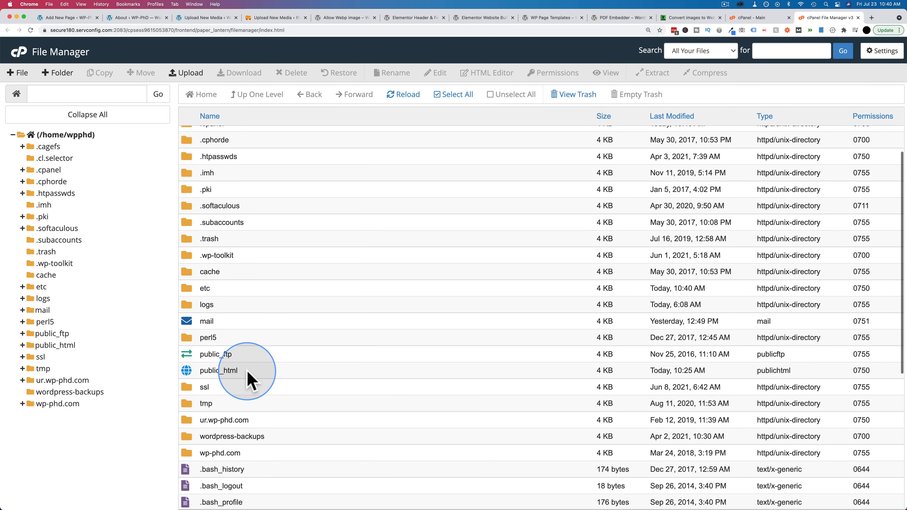
pyautogui.doubleClick(246, 373)
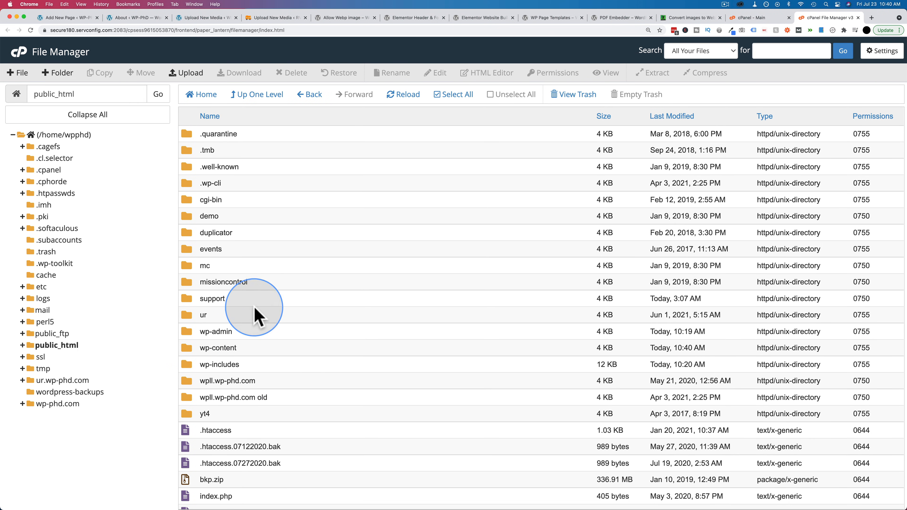
pyautogui.doubleClick(246, 349)
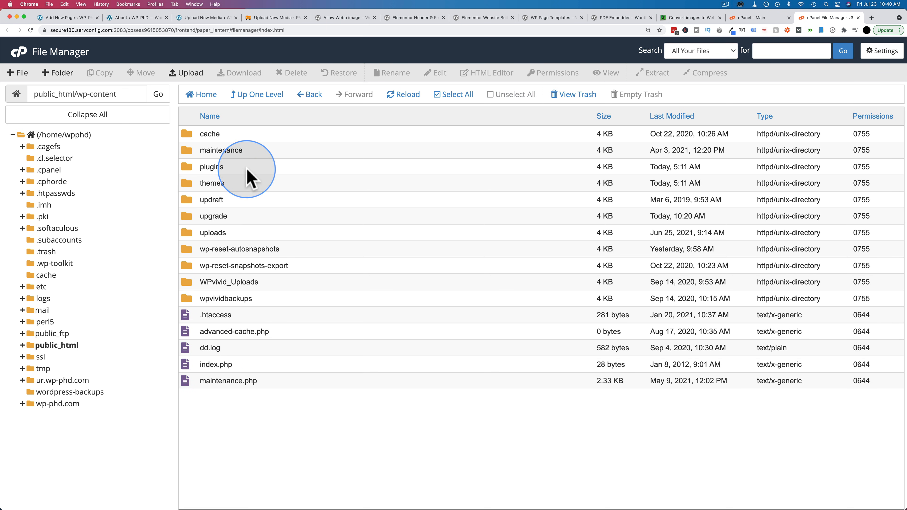
pyautogui.doubleClick(238, 183)
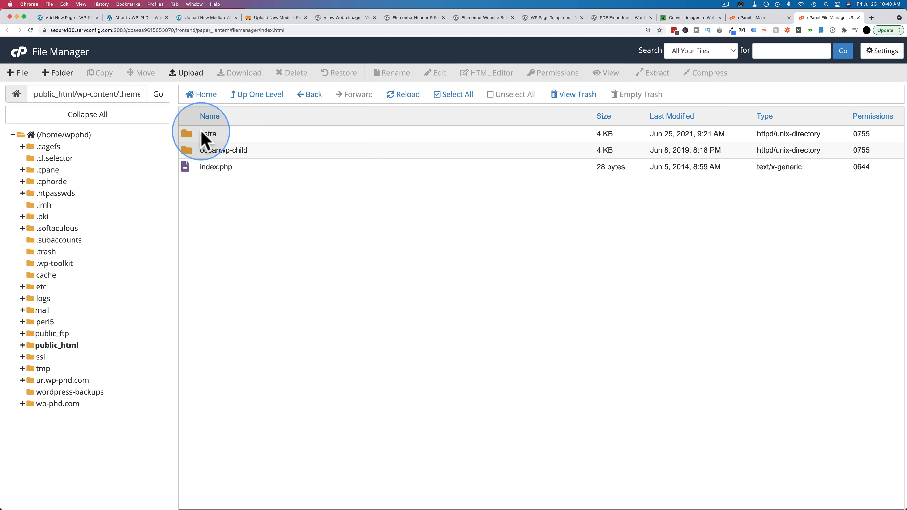
# - Check which theme is active on the WP-PhD site's Themes page and review the Broken Themes section
pyautogui.click(66, 17)
pyautogui.keyDown('super'); pyautogui.click(18, 54); pyautogui.keyUp('super')
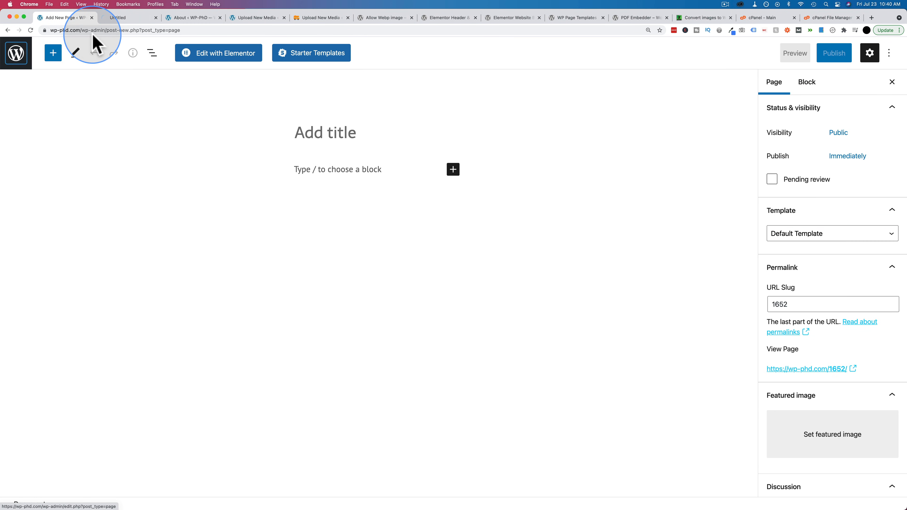
pyautogui.click(130, 19)
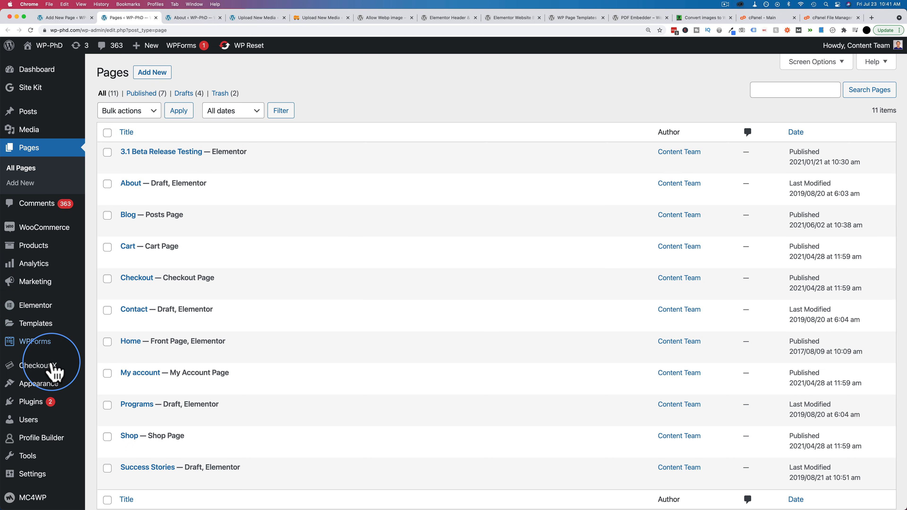
pyautogui.moveTo(55, 384)
pyautogui.click(109, 366)
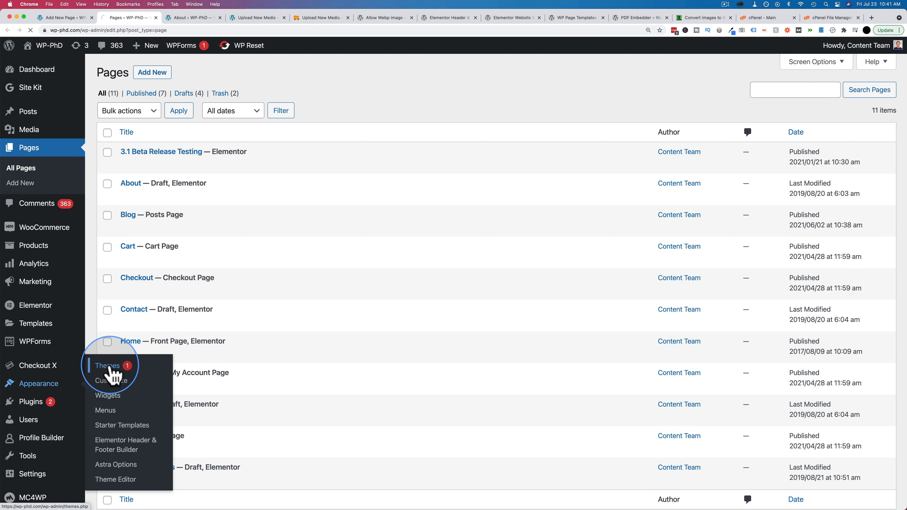
pyautogui.scroll(-3, 491, 214)
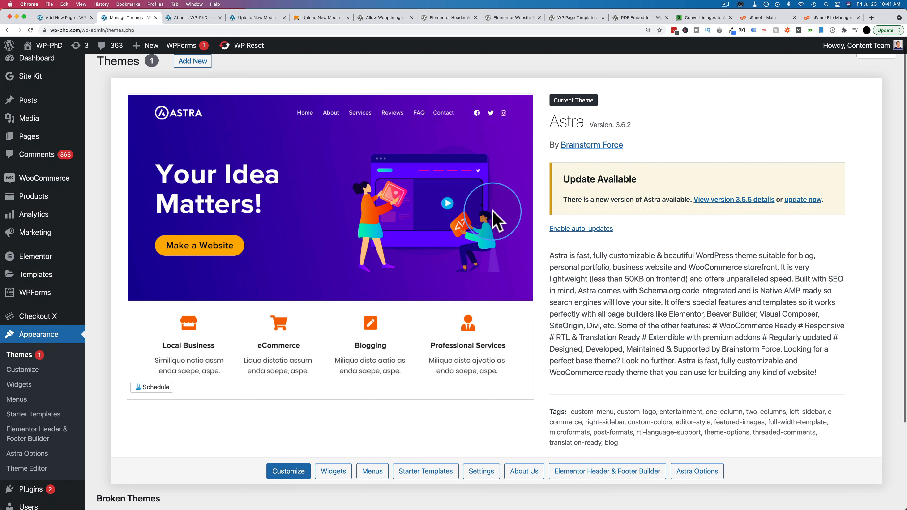
pyautogui.scroll(-1, 497, 219)
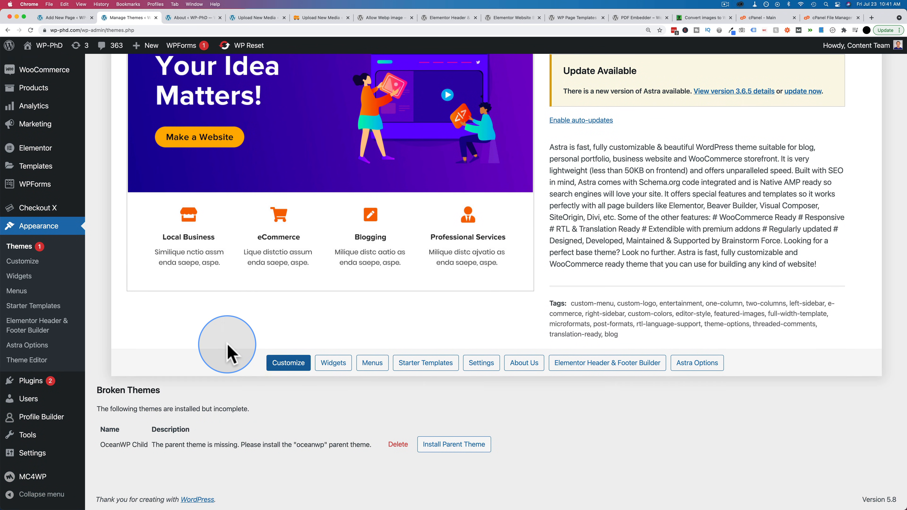
pyautogui.moveTo(100, 444); pyautogui.dragTo(381, 443)
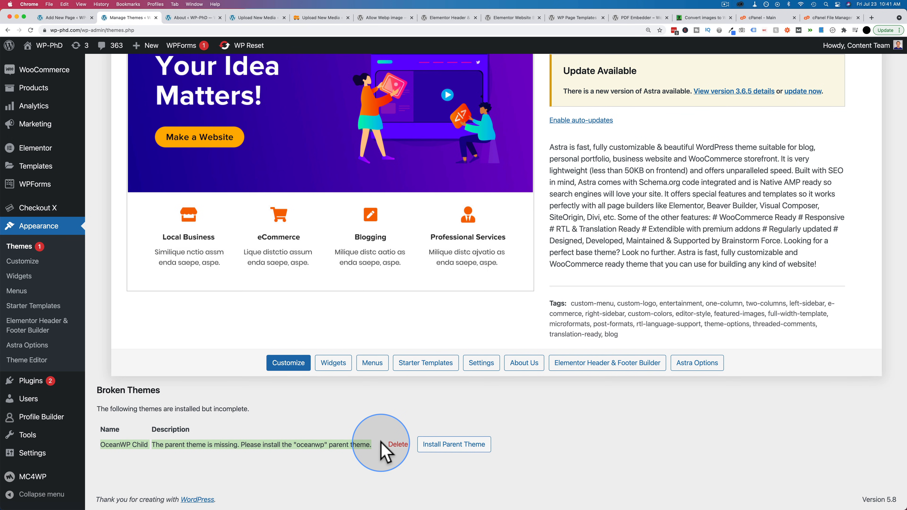
pyautogui.click(380, 444)
pyautogui.scroll(3, 331, 425)
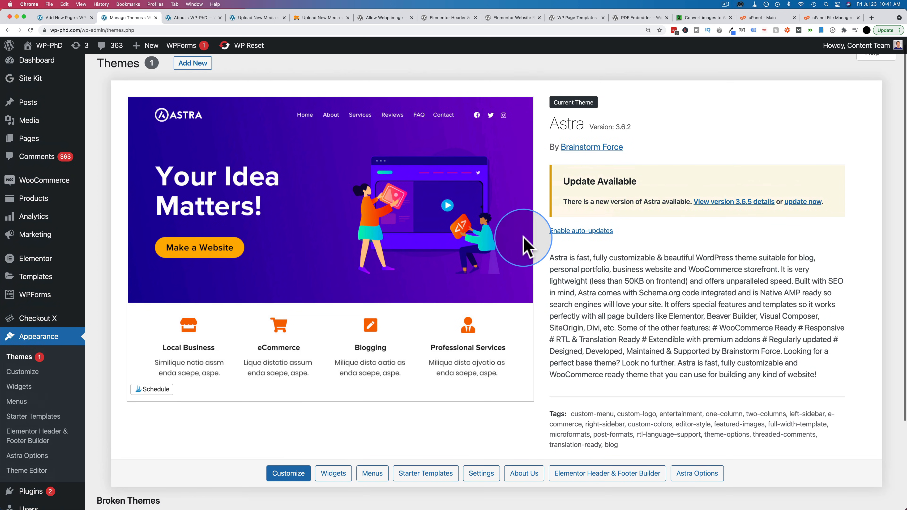
pyautogui.scroll(-1, 526, 245)
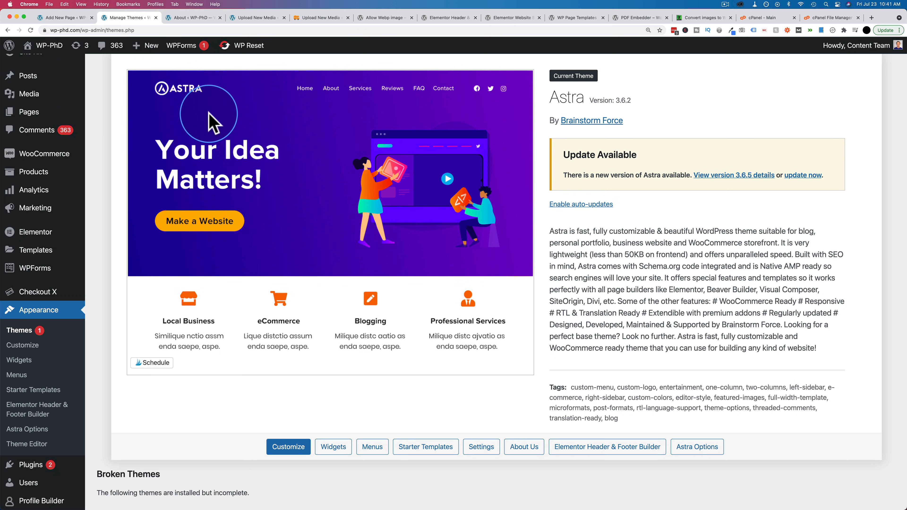
# - Open functions.php from the astra theme folder for editing in cPanel File Manager
pyautogui.click(819, 17)
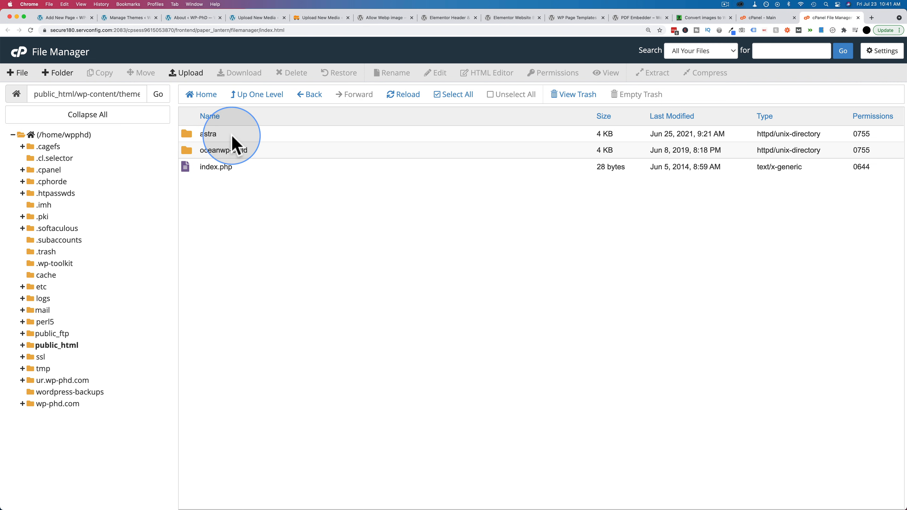
pyautogui.doubleClick(246, 135)
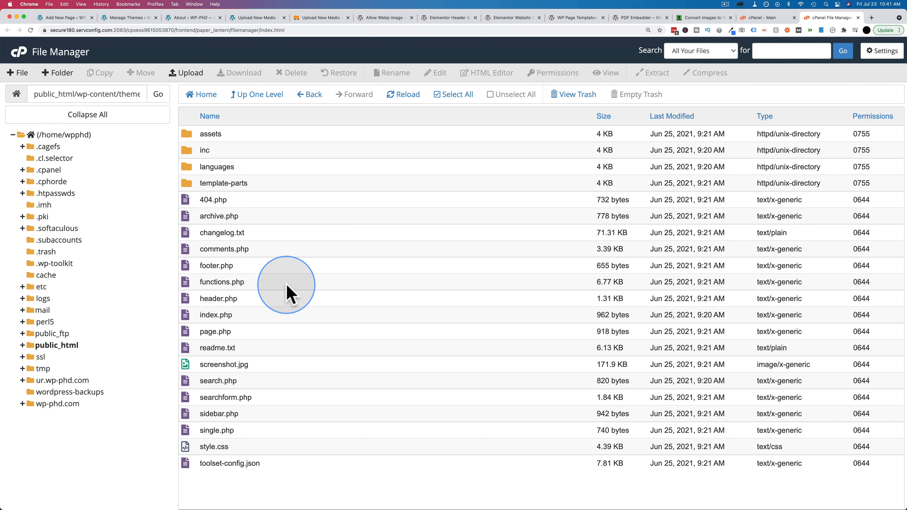
pyautogui.click(282, 282)
pyautogui.click(437, 73)
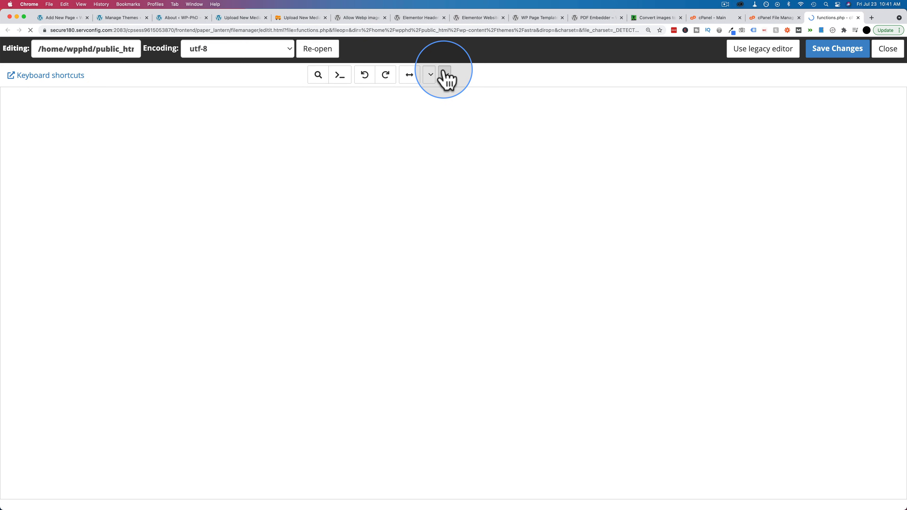
# - Add blank lines after the last require_once statement and paste add_theme_support( 'block-templates' ); on line 175
pyautogui.scroll(-20, 105, 264)
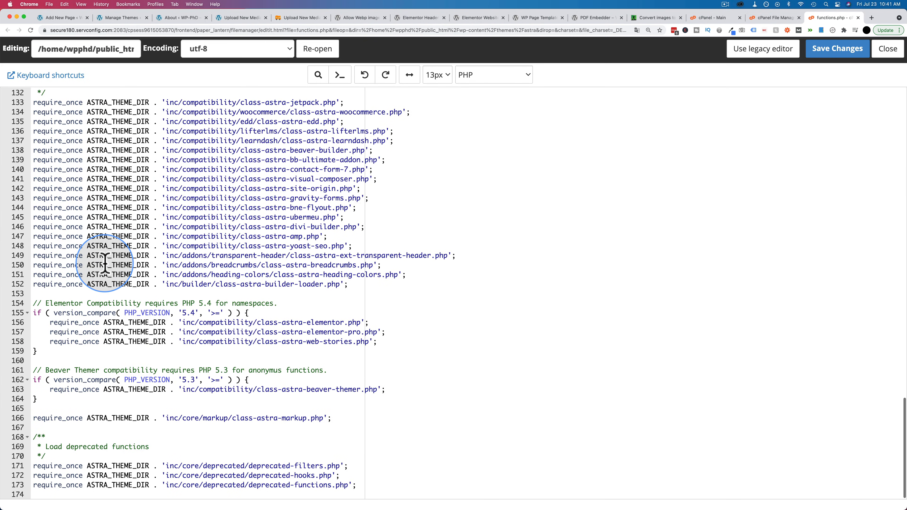
pyautogui.click(361, 484)
pyautogui.press('Return')
pyautogui.press('Return')
pyautogui.press('Return')
pyautogui.press('Return')
pyautogui.press('Return')
pyautogui.press('Return')
pyautogui.press('Return')
pyautogui.press('Return')
pyautogui.press('Return')
pyautogui.press('Return')
pyautogui.press('Return')
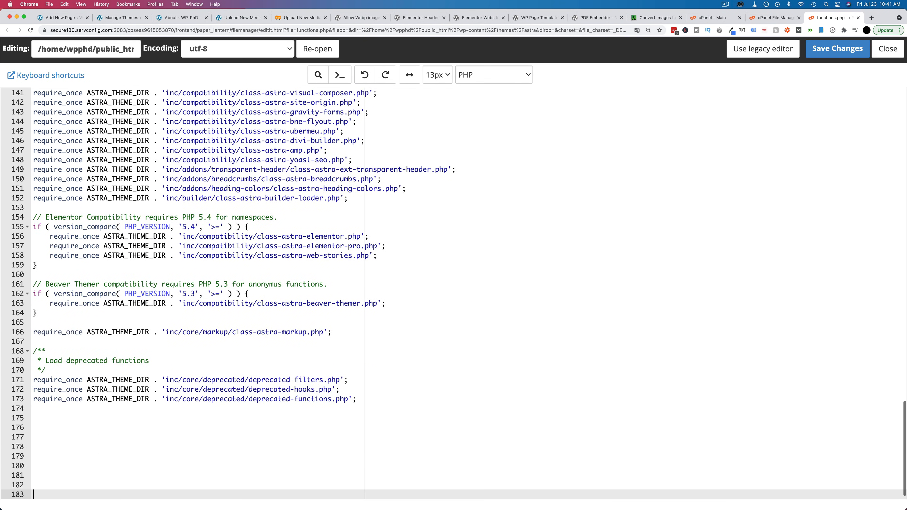
pyautogui.press('Up')
pyautogui.press('Up')
pyautogui.press('Up')
pyautogui.press('Up')
pyautogui.press('Up')
pyautogui.press('Up')
pyautogui.press('Up')
pyautogui.press('Up')
pyautogui.press('Up')
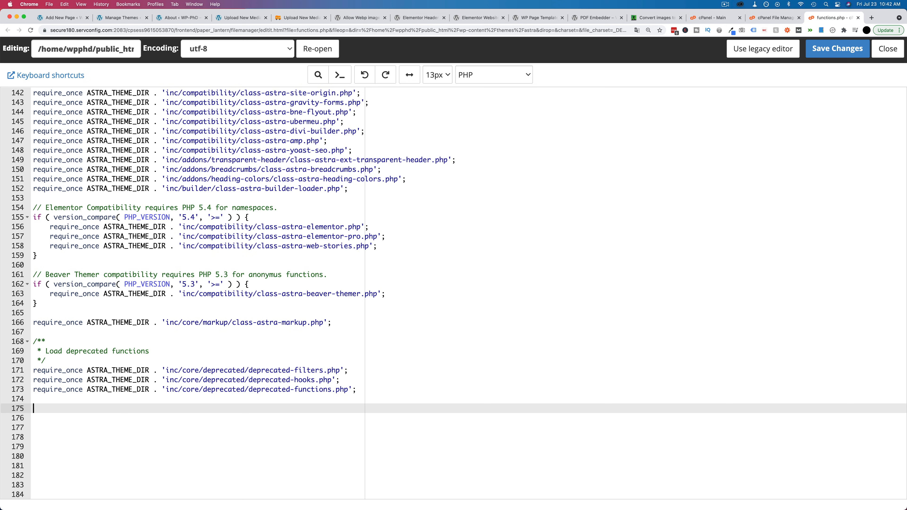
pyautogui.write("add_theme_support( 'block-templates' );")
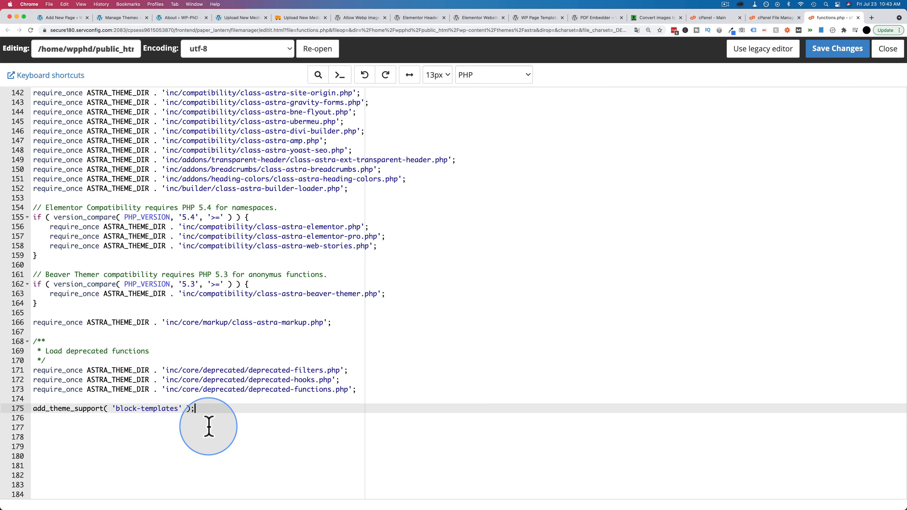
# - Remove the empty lines below the add_theme_support statement, keeping its closing semicolon
pyautogui.click(159, 494)
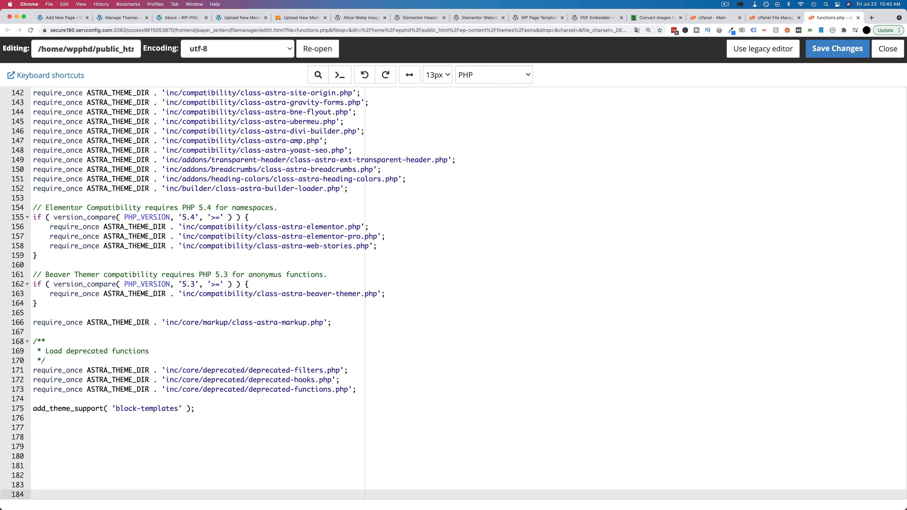
pyautogui.press('BackSpace')
pyautogui.press('BackSpace')
pyautogui.press('BackSpace')
pyautogui.press('BackSpace')
pyautogui.press('BackSpace')
pyautogui.press('BackSpace')
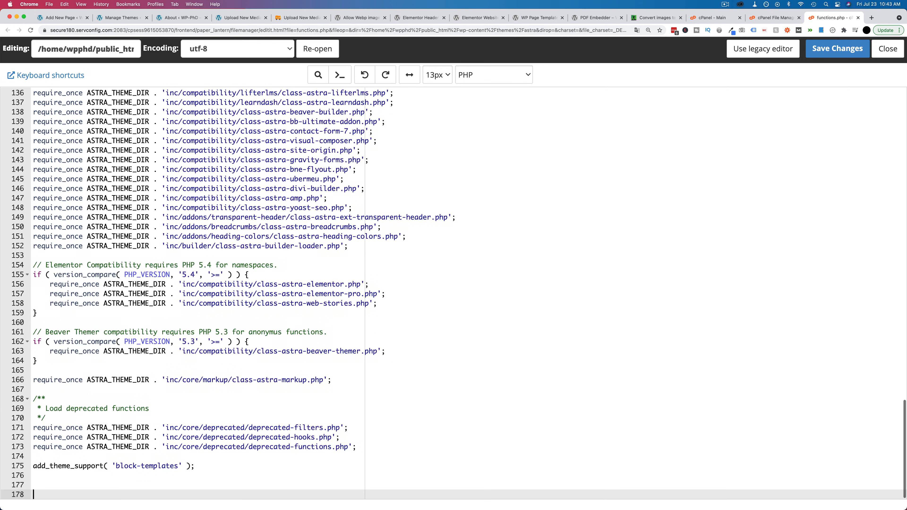
pyautogui.press('BackSpace')
pyautogui.press('BackSpace')
pyautogui.press('BackSpace')
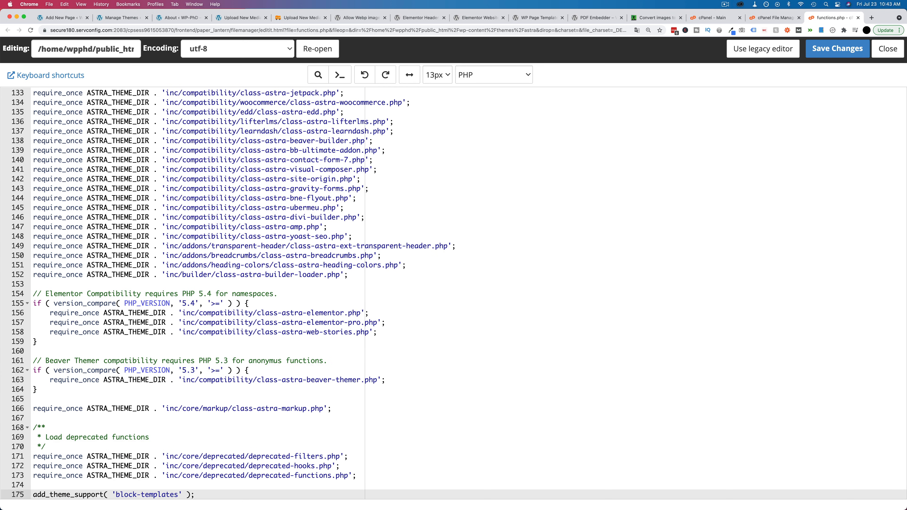
pyautogui.press('BackSpace')
pyautogui.write(';')
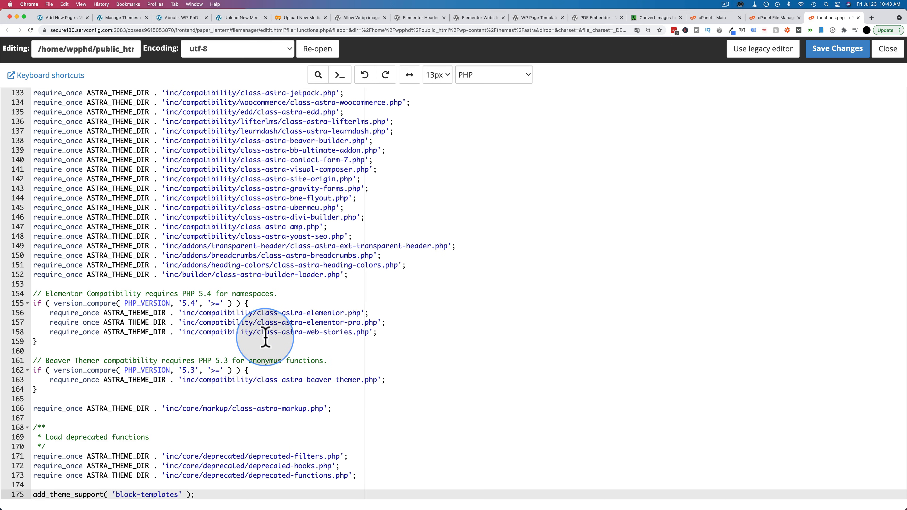
pyautogui.click(266, 274)
pyautogui.write("add_theme_support( 'block-templates' );")
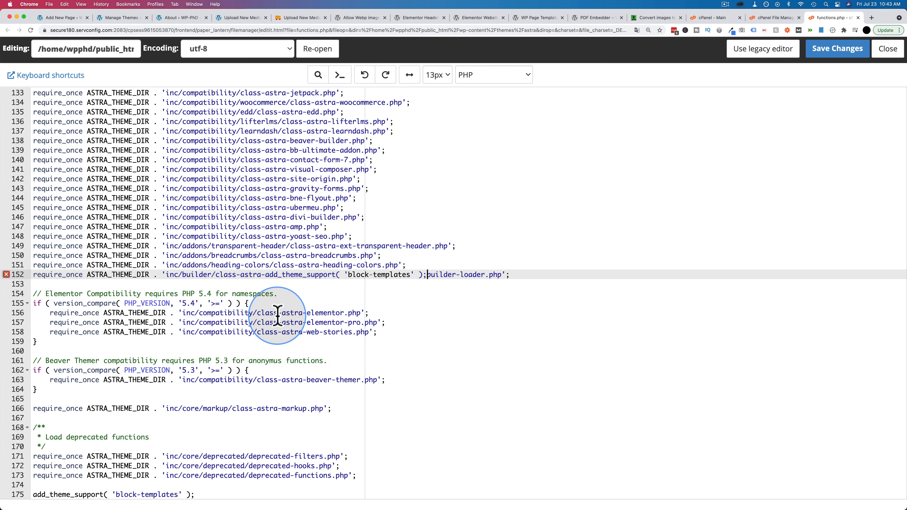
pyautogui.press('super+z')
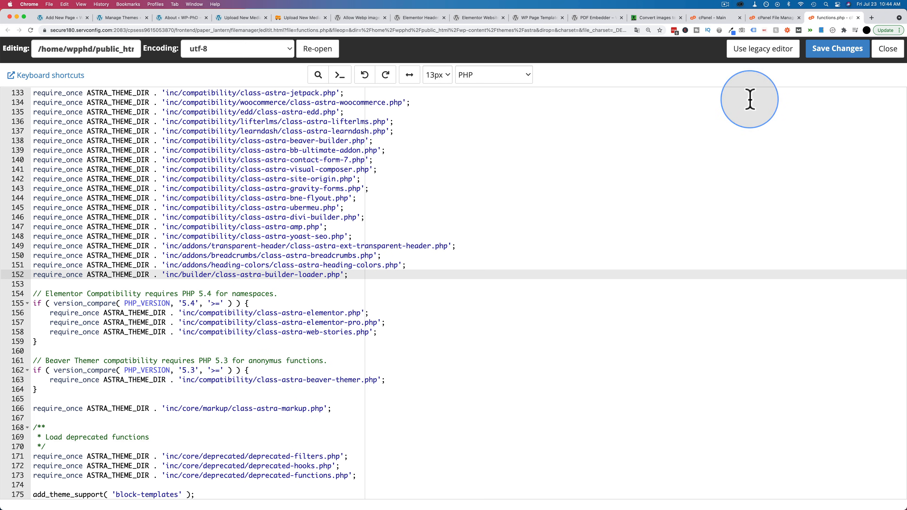
# - Save the changes to functions.php and reload the WP-PhD site's Add New Page editor
pyautogui.click(838, 50)
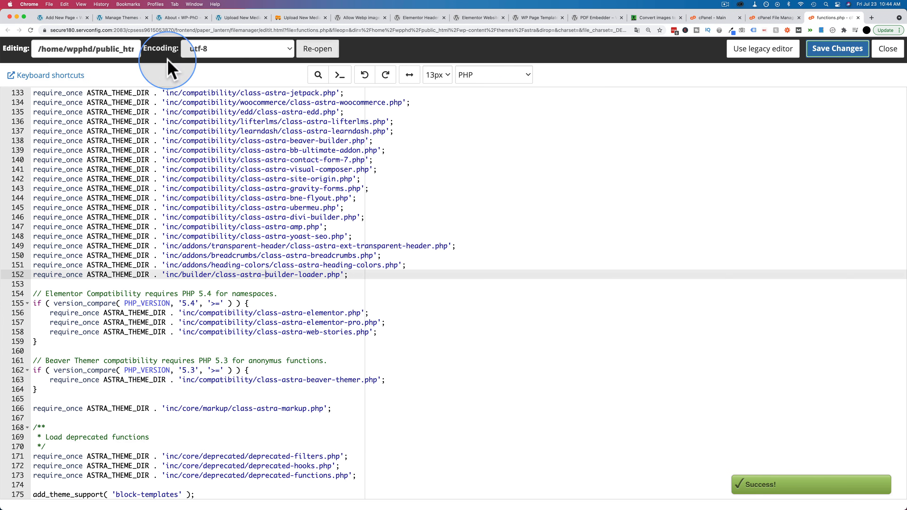
pyautogui.click(68, 18)
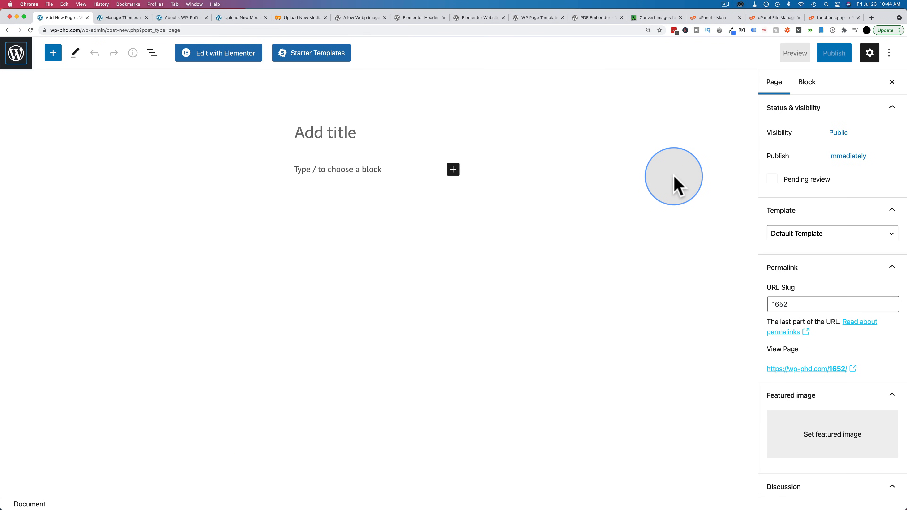
pyautogui.press('super+r')
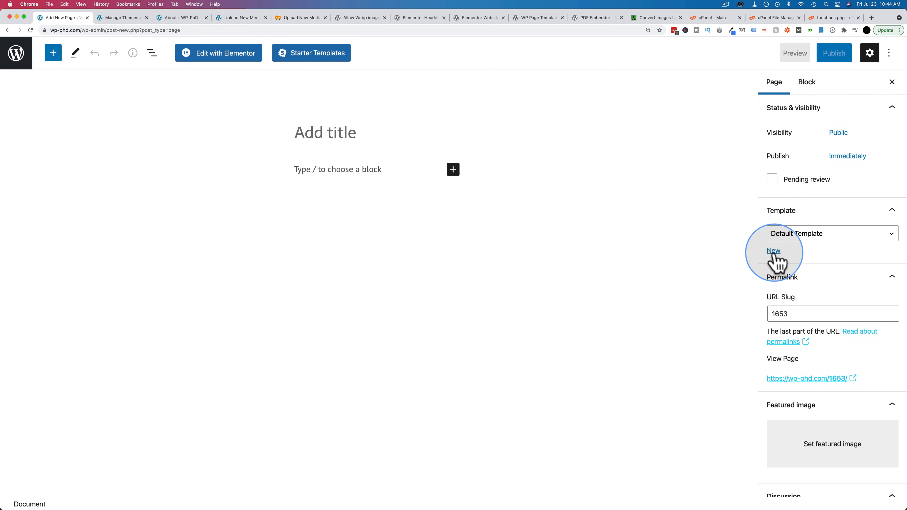
# - Create a custom page template named New Template
pyautogui.click(771, 251)
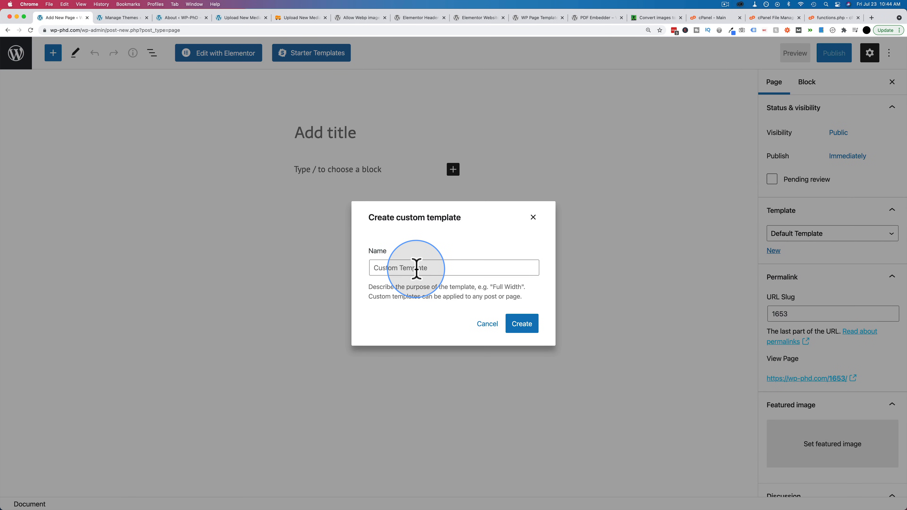
pyautogui.click(416, 268)
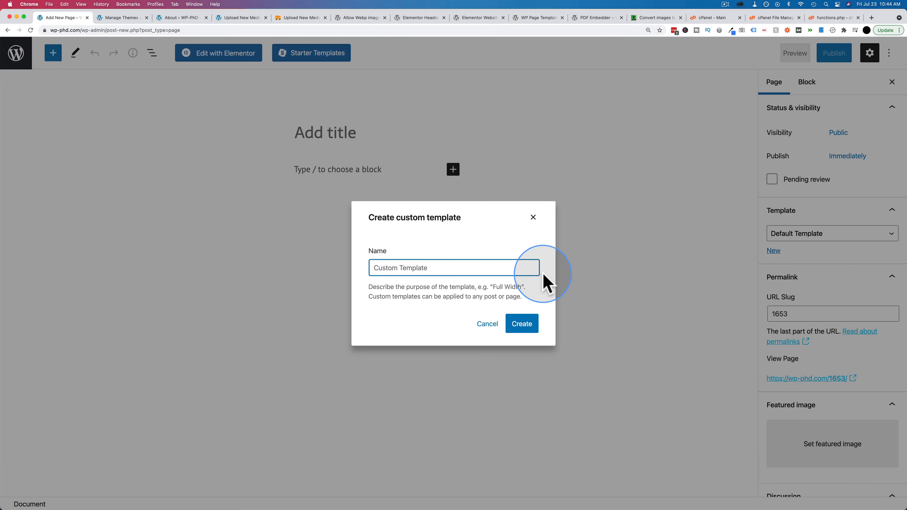
pyautogui.write('New Tra')
pyautogui.press('BackSpace')
pyautogui.press('BackSpace')
pyautogui.write('emplate')
pyautogui.click(521, 323)
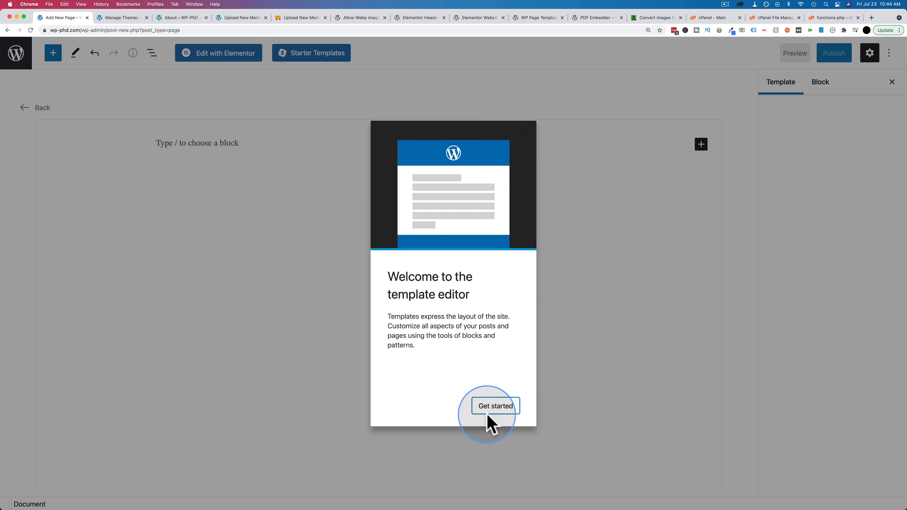
# - Examine the Site Title and Site Tagline blocks in the template, along with their block settings
pyautogui.click(486, 421)
pyautogui.click(164, 153)
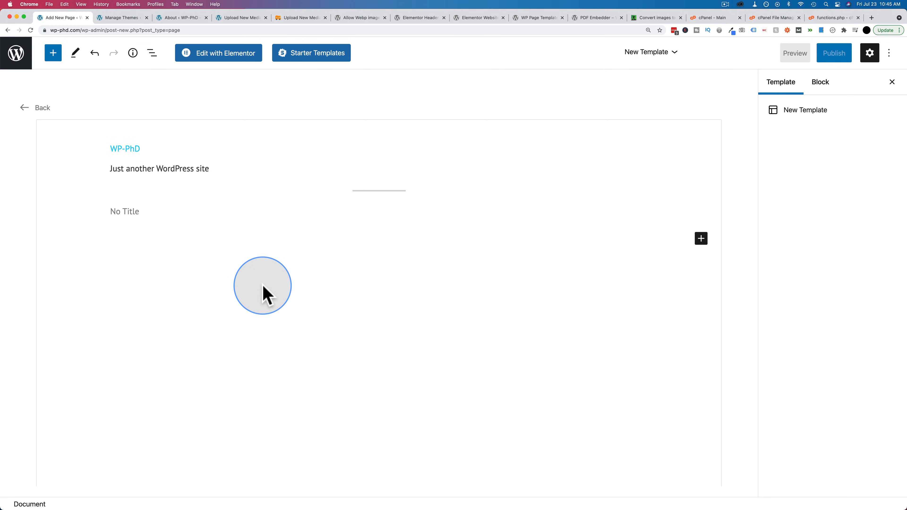
pyautogui.scroll(-1, 263, 287)
pyautogui.click(160, 136)
pyautogui.moveTo(176, 137)
pyautogui.mouseDown()
pyautogui.moveTo(133, 140)
pyautogui.moveTo(142, 136)
pyautogui.mouseUp()
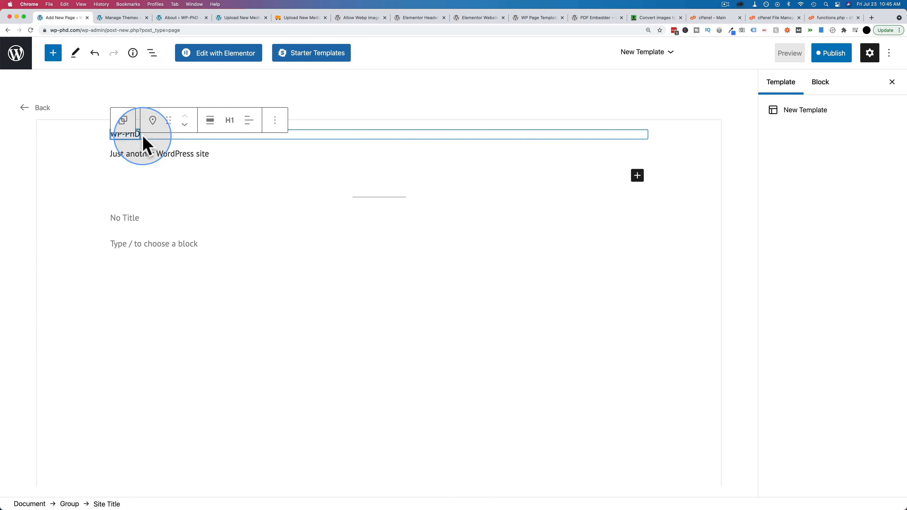
pyautogui.click(213, 156)
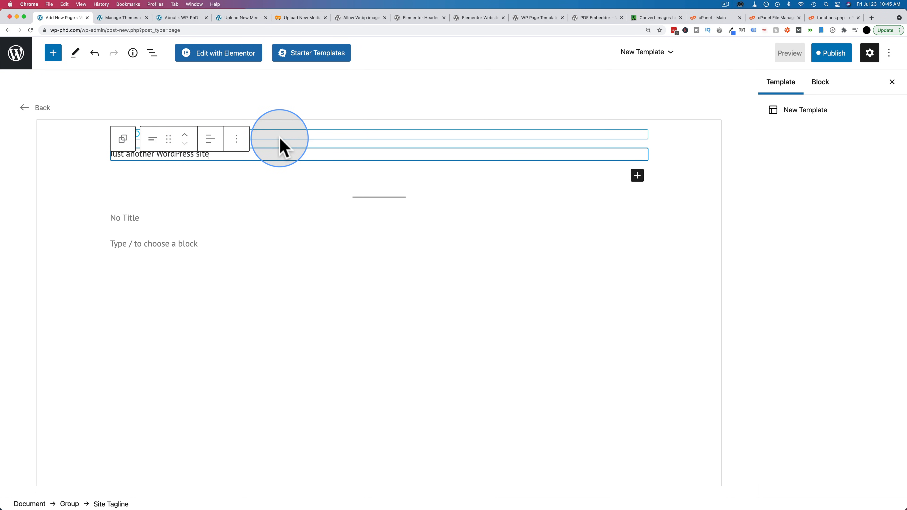
pyautogui.click(280, 138)
pyautogui.click(827, 90)
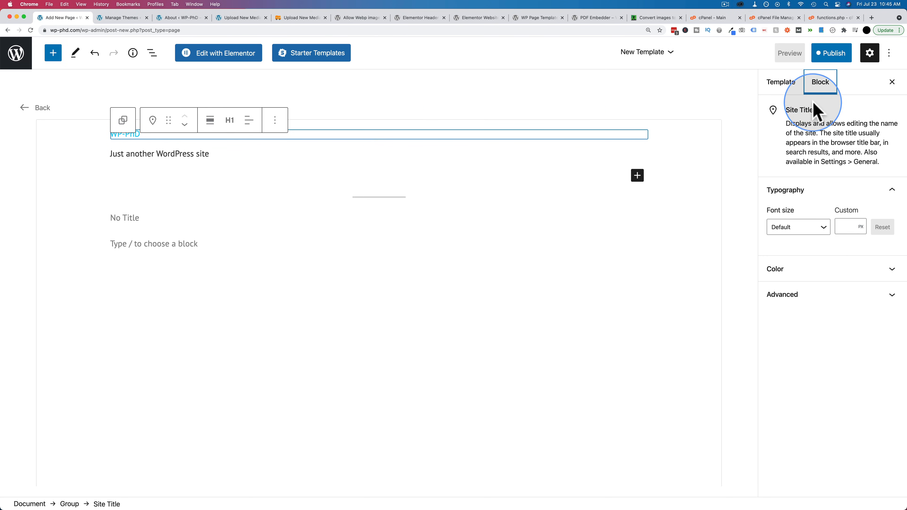
pyautogui.click(205, 156)
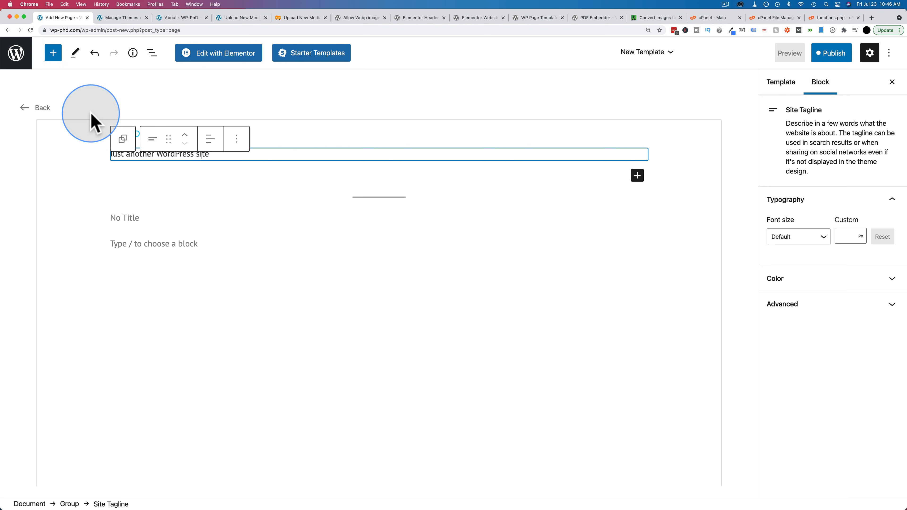
# - Look through the block library's Design, Widgets and Theme blocks, such as Archive Title, Post Excerpt and Login/out
pyautogui.click(53, 53)
pyautogui.scroll(-7, 98, 286)
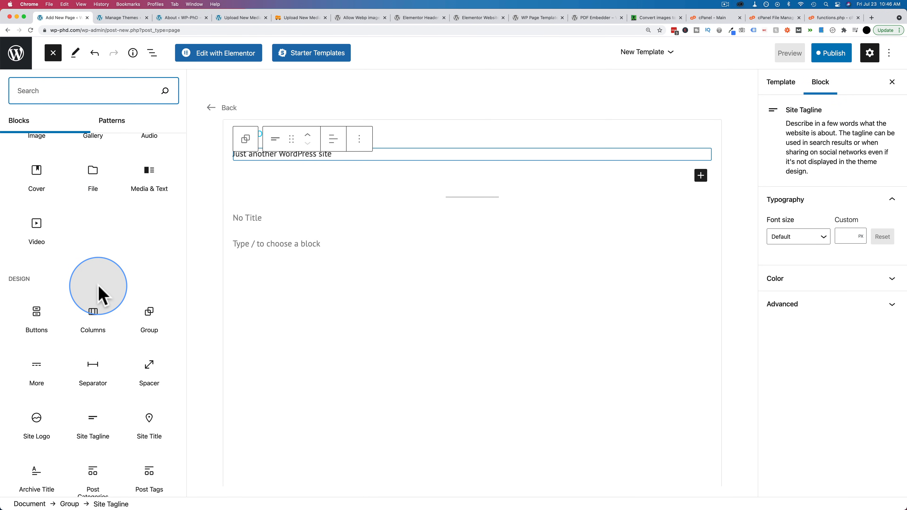
pyautogui.scroll(-6, 98, 294)
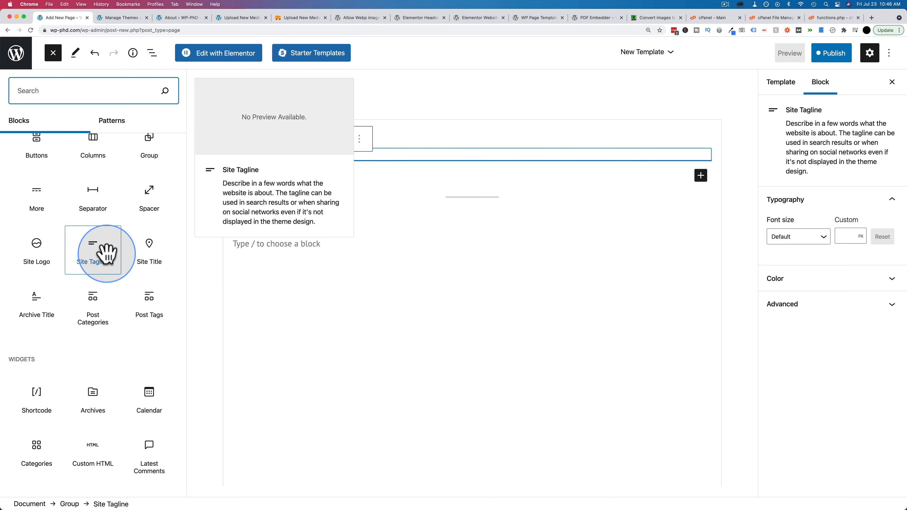
pyautogui.scroll(-1, 106, 254)
pyautogui.scroll(-3, 106, 253)
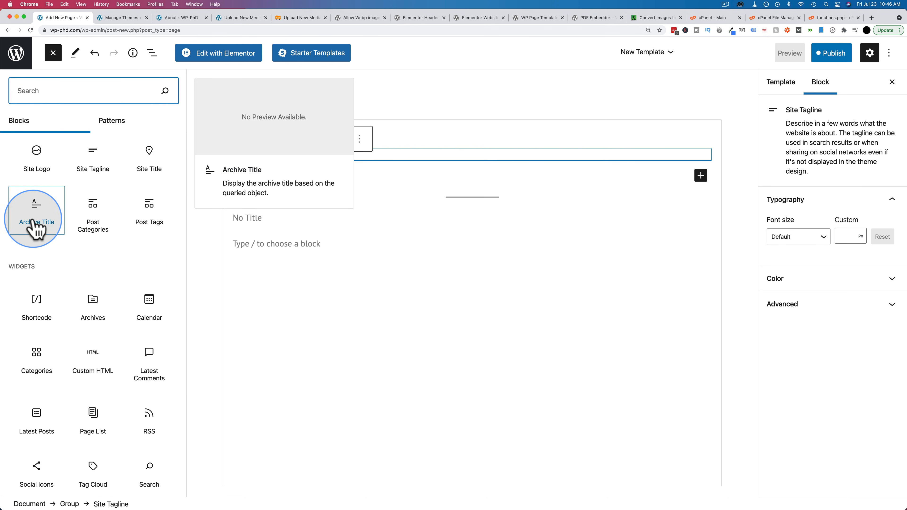
pyautogui.scroll(-10, 83, 246)
pyautogui.scroll(-5, 92, 254)
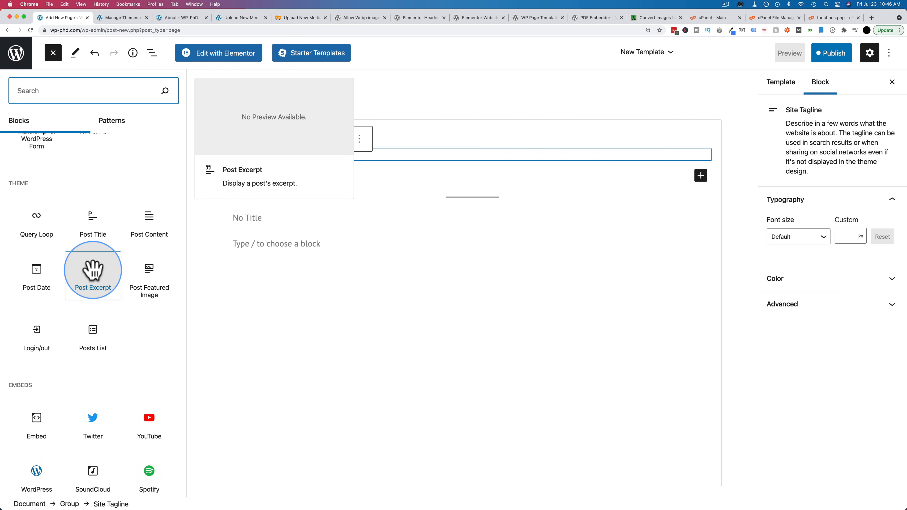
pyautogui.scroll(-4, 91, 259)
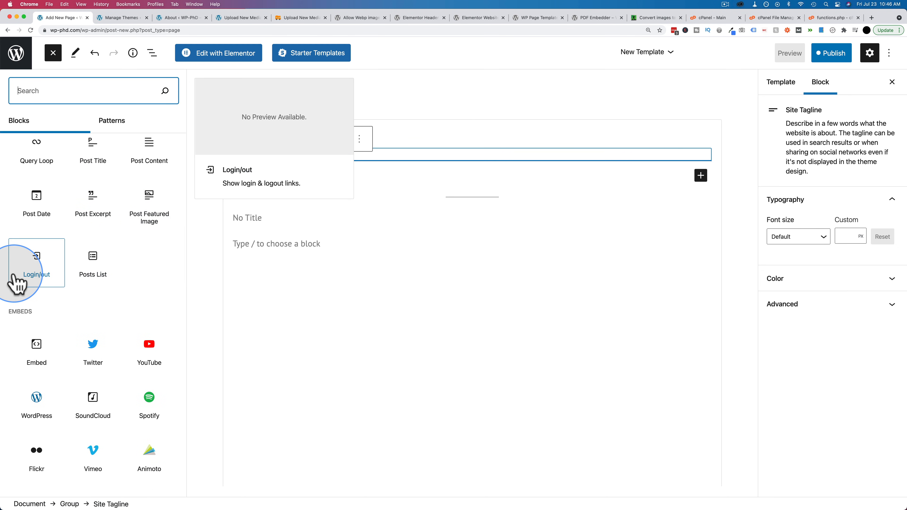
pyautogui.scroll(2, 122, 279)
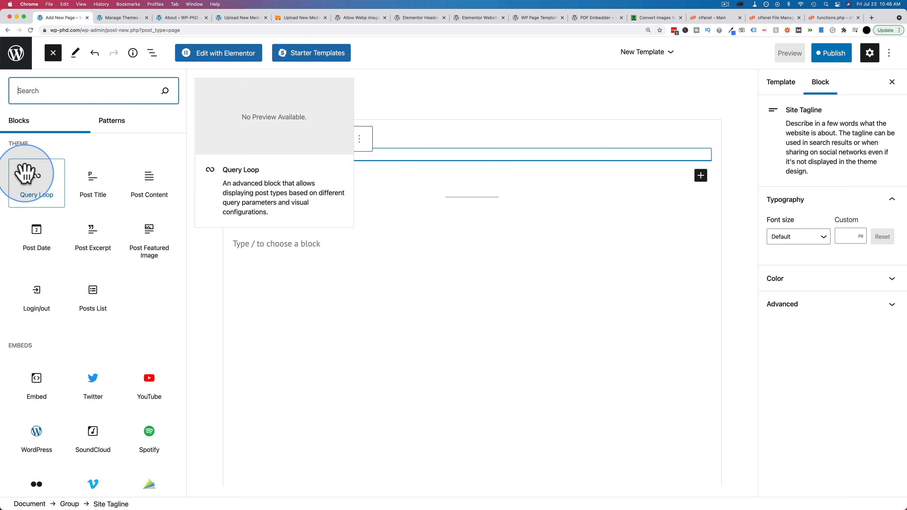
pyautogui.click(46, 315)
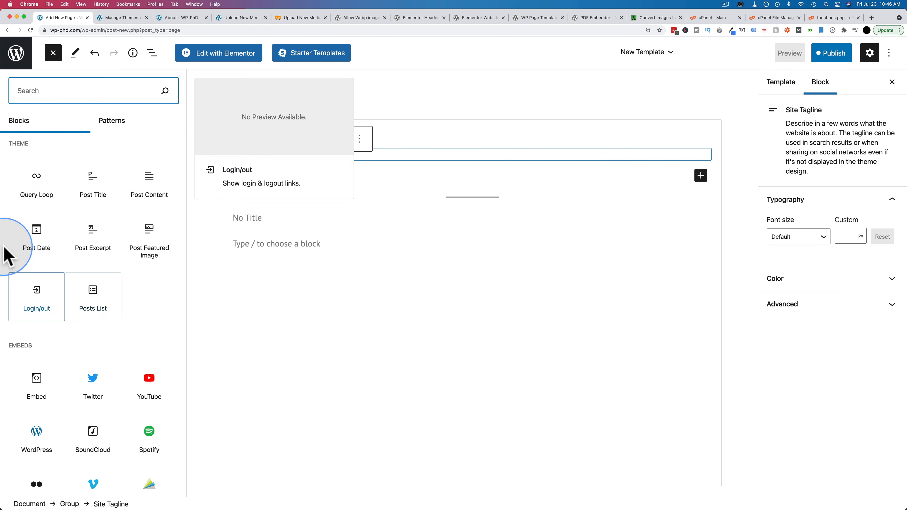
pyautogui.click(471, 268)
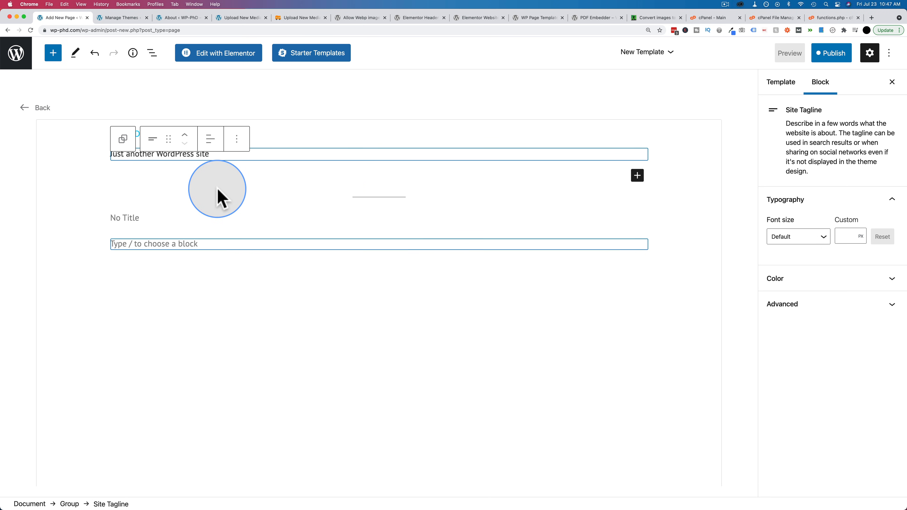
# - Publish the New Template and return to the page editor
pyautogui.click(832, 53)
pyautogui.click(834, 54)
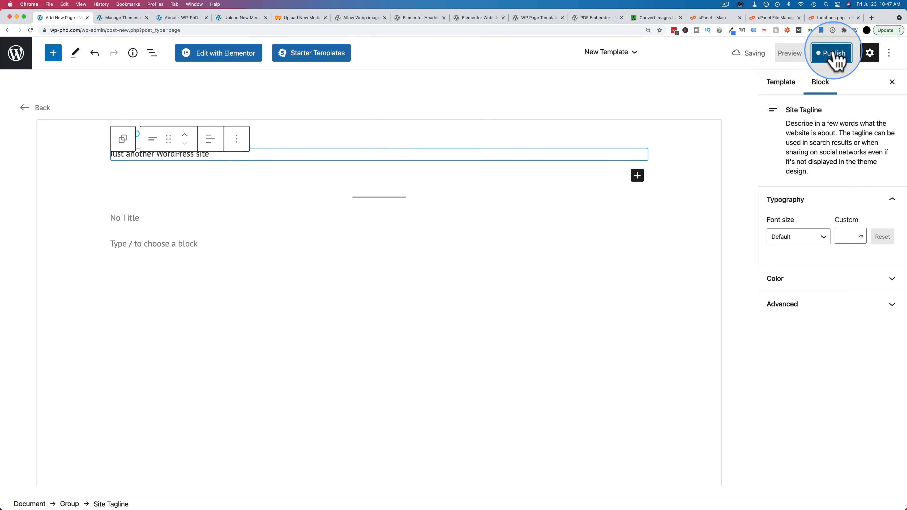
pyautogui.click(41, 107)
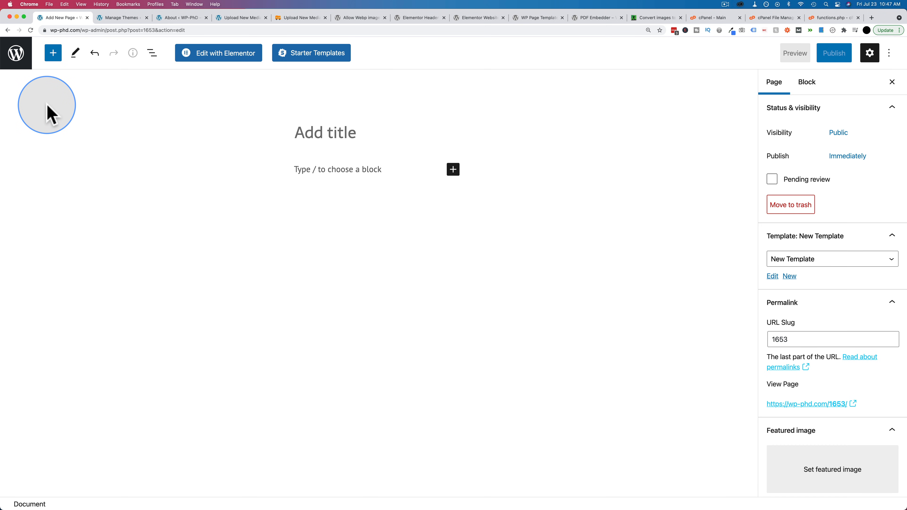
# - Review the templates available for the page, keeping New Template selected
pyautogui.click(808, 264)
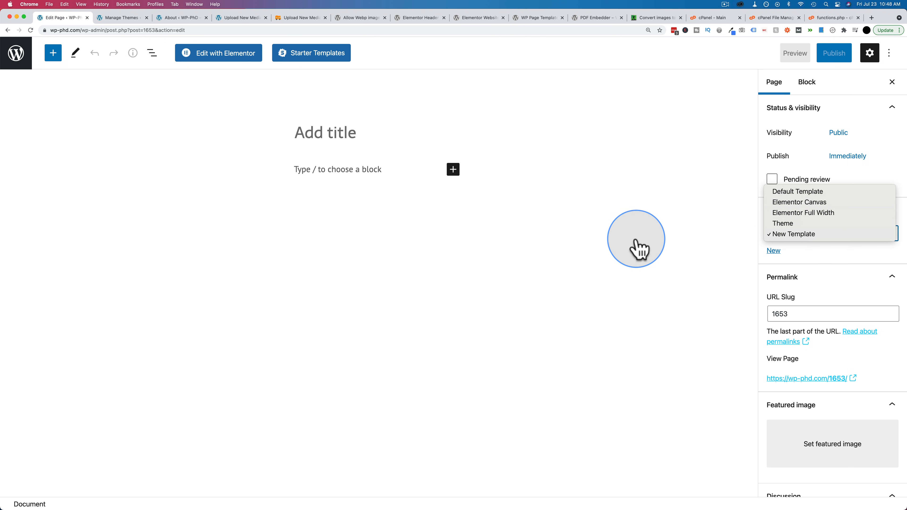
pyautogui.click(790, 235)
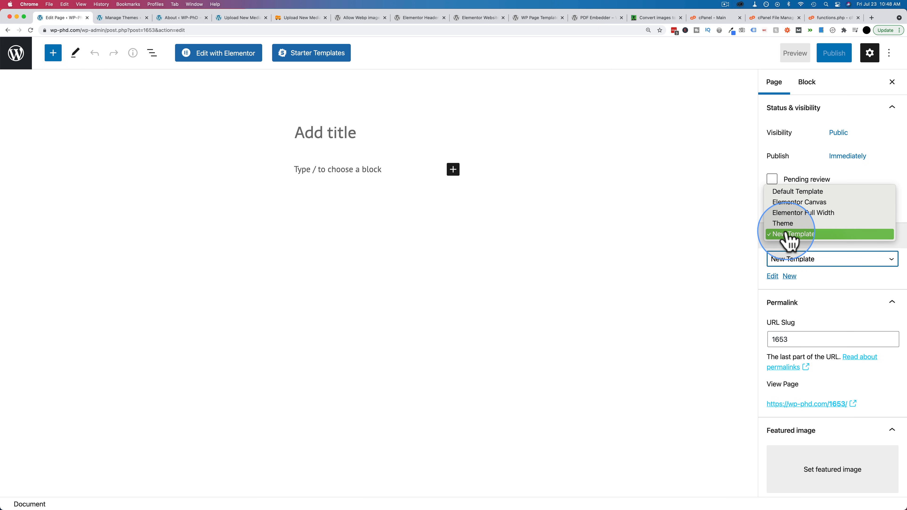
pyautogui.click(787, 260)
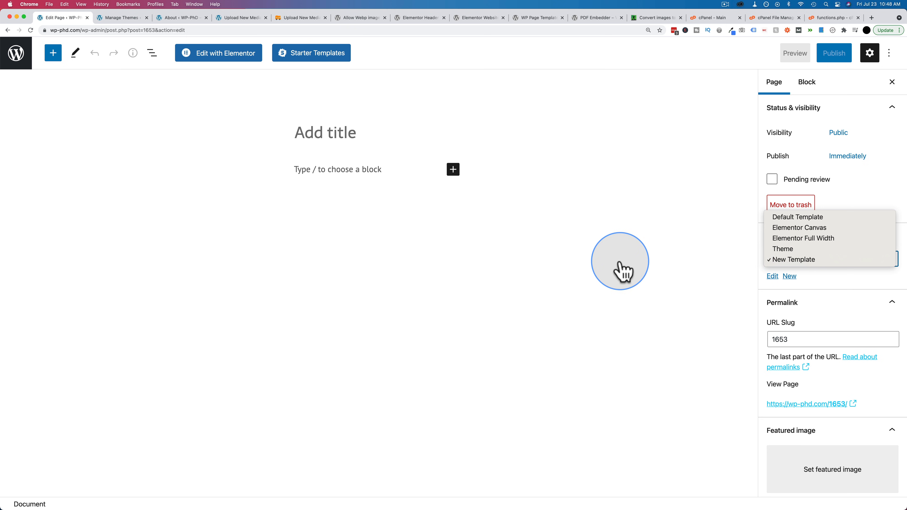
pyautogui.click(617, 273)
# - Leave the page editor for the Widgets screen, dismiss its welcome guide and expand Footer Bar Section 1
pyautogui.click(12, 58)
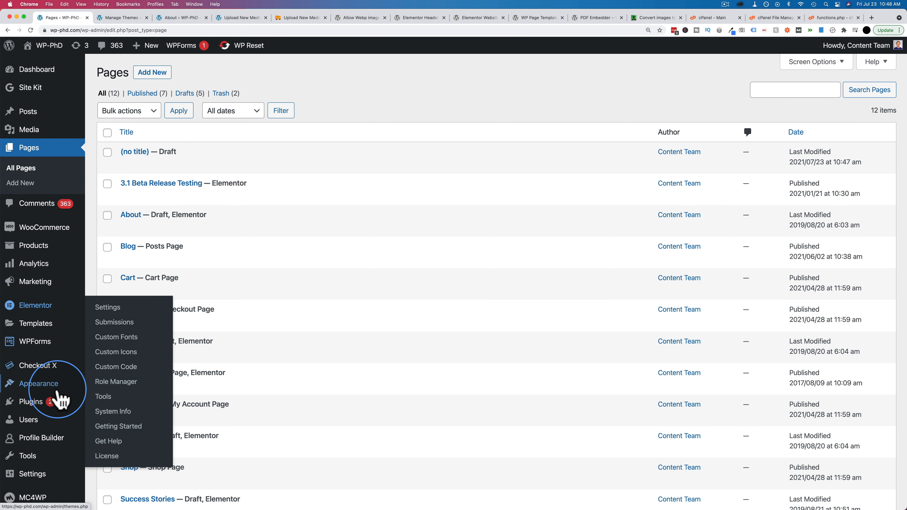
pyautogui.moveTo(53, 391)
pyautogui.click(107, 396)
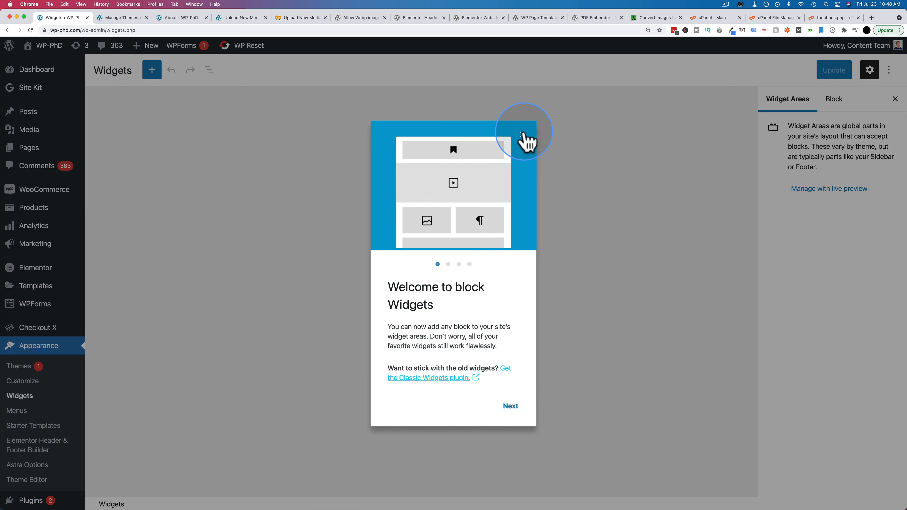
pyautogui.click(522, 135)
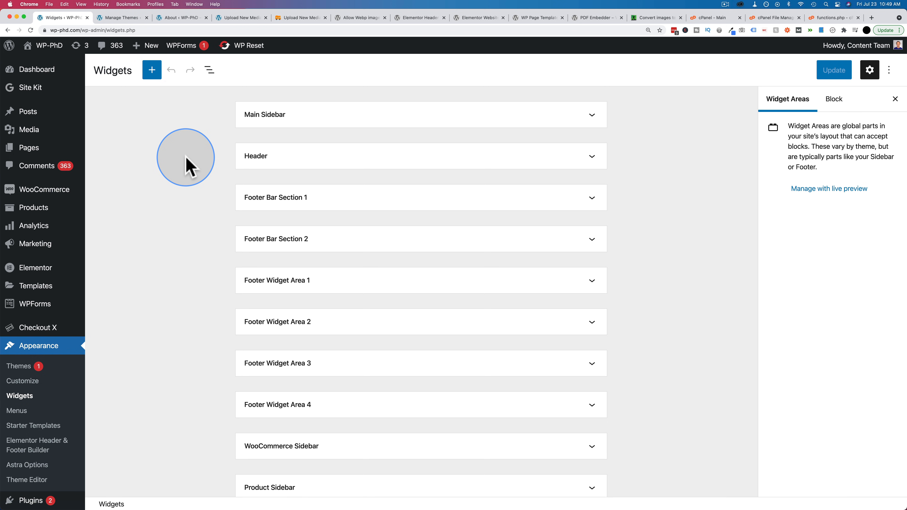
pyautogui.click(591, 199)
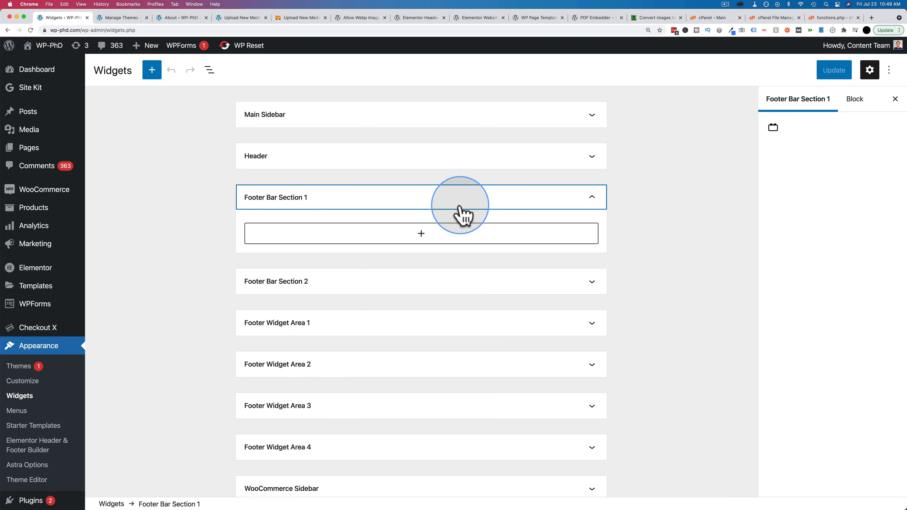
# - Search the blocks available for Footer Bar Section 1 for "tagline" and clear the search
pyautogui.click(417, 235)
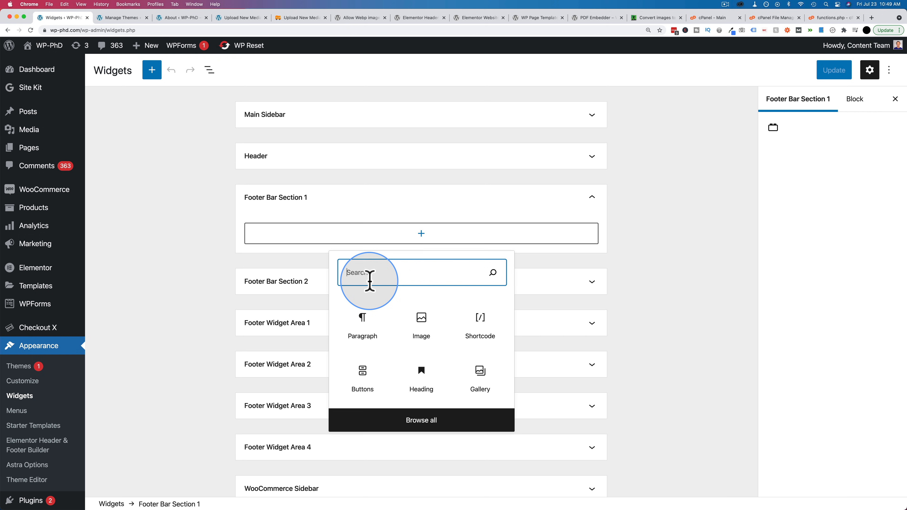
pyautogui.write('tagli')
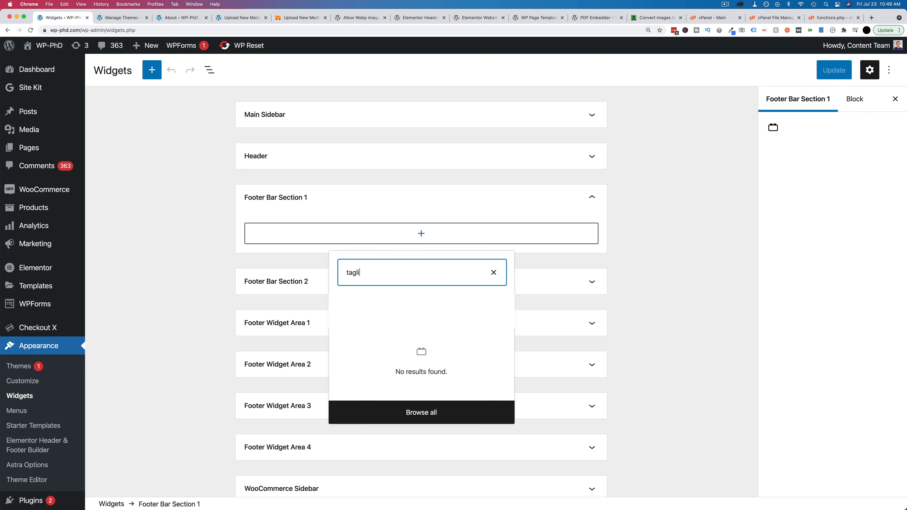
pyautogui.press('BackSpace')
pyautogui.press('BackSpace')
pyautogui.write('line')
pyautogui.press('BackSpace')
pyautogui.press('BackSpace')
pyautogui.press('BackSpace')
pyautogui.press('BackSpace')
pyautogui.press('BackSpace')
pyautogui.press('BackSpace')
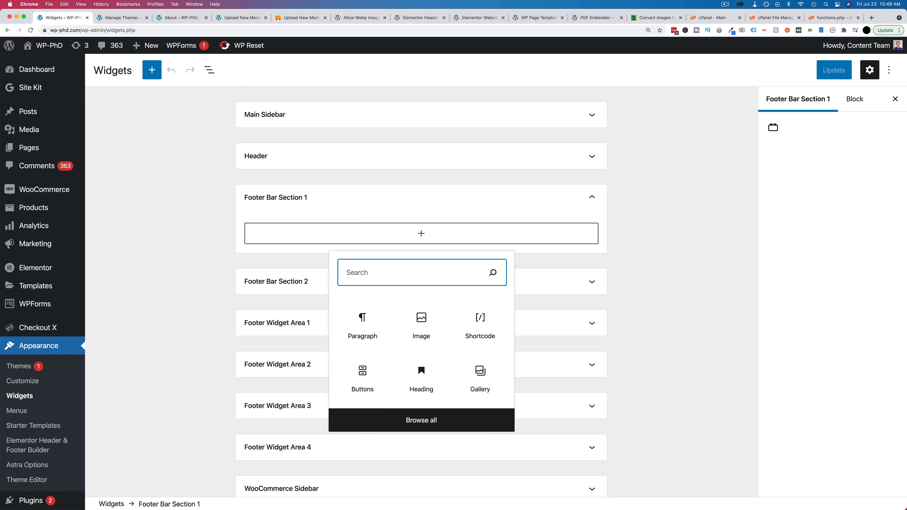
# - Search the Footer Bar Section 1 blocks for "site title" and "que", clearing the search after each
pyautogui.write('site title')
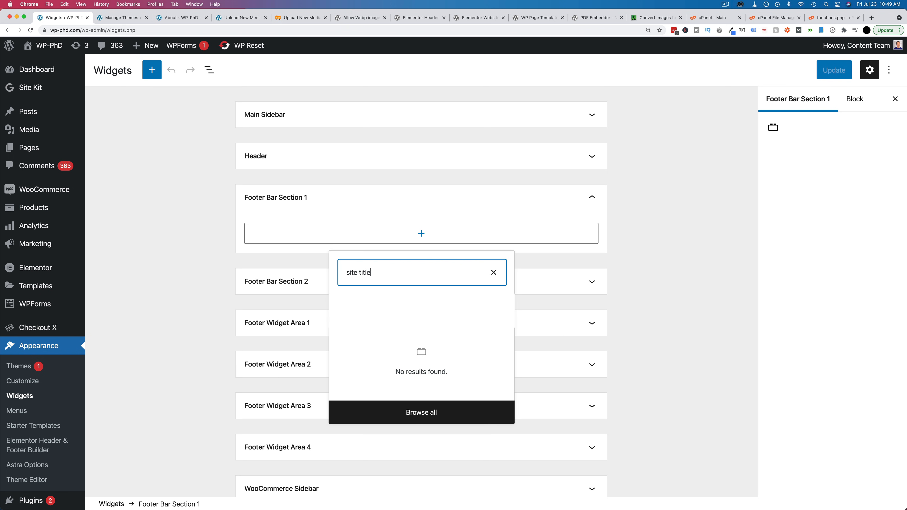
pyautogui.press('BackSpace')
pyautogui.press('BackSpace')
pyautogui.press('BackSpace')
pyautogui.press('BackSpace')
pyautogui.press('BackSpace')
pyautogui.press('BackSpace')
pyautogui.press('BackSpace')
pyautogui.press('BackSpace')
pyautogui.press('BackSpace')
pyautogui.press('BackSpace')
pyautogui.write('que')
pyautogui.press('BackSpace')
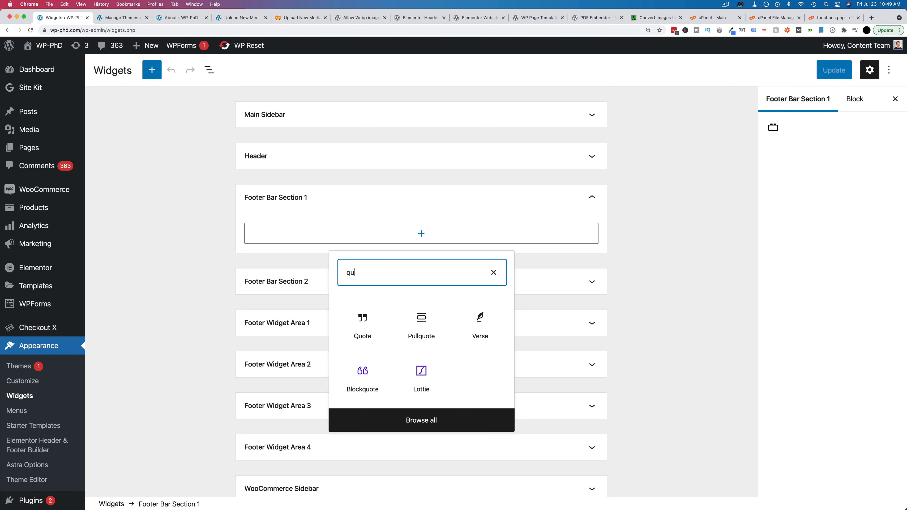
pyautogui.press('BackSpace')
pyautogui.press('BackSpace')
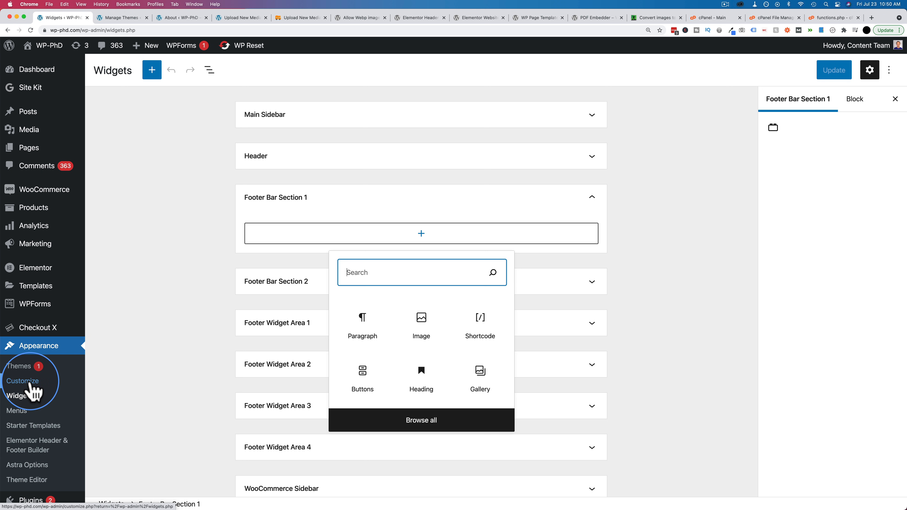
# - Review the Widgets section of the Customizer and its note about widget areas, then close the Customizer
pyautogui.click(22, 395)
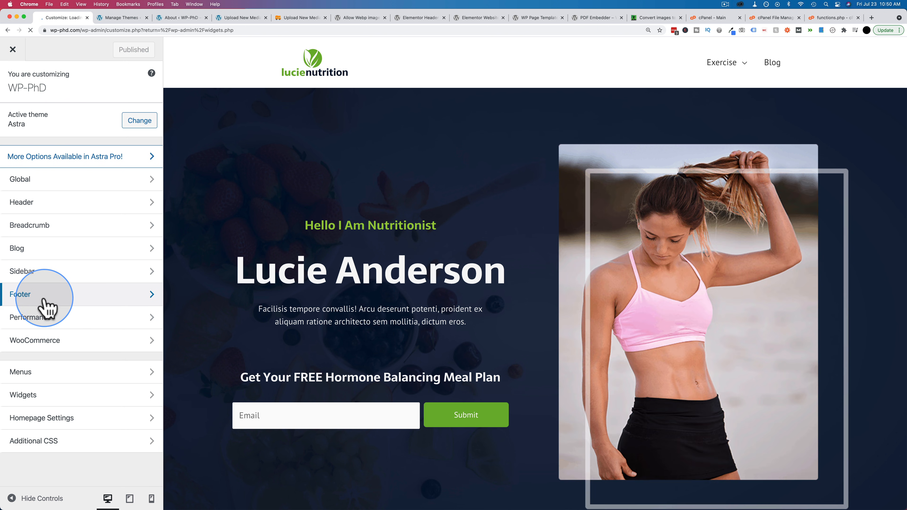
pyautogui.click(56, 398)
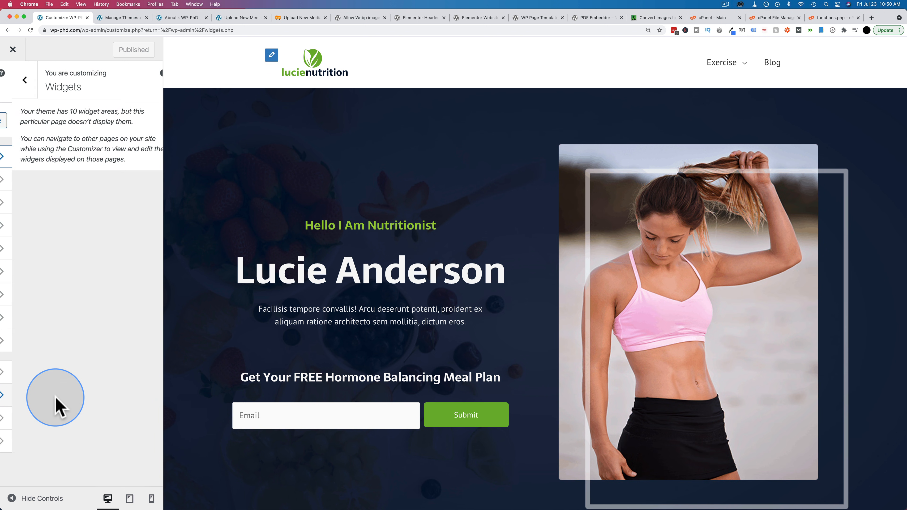
pyautogui.moveTo(9, 110); pyautogui.dragTo(121, 121)
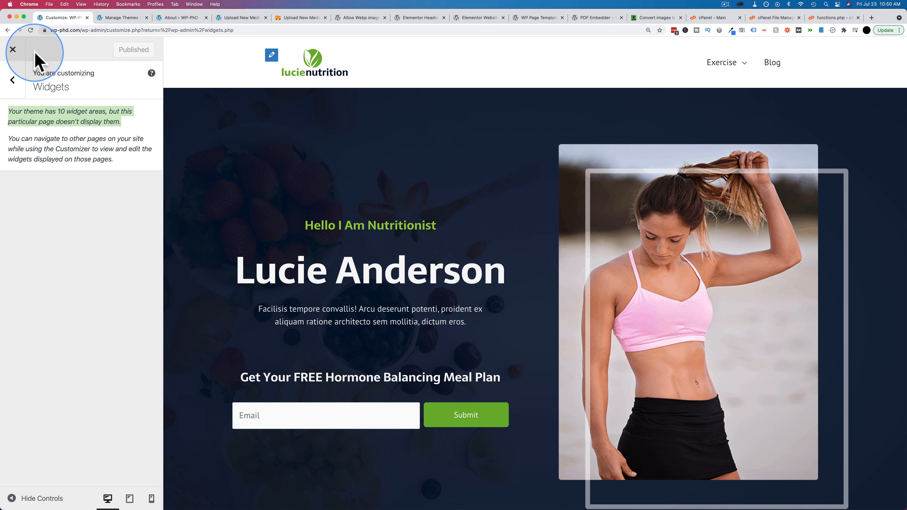
pyautogui.click(13, 51)
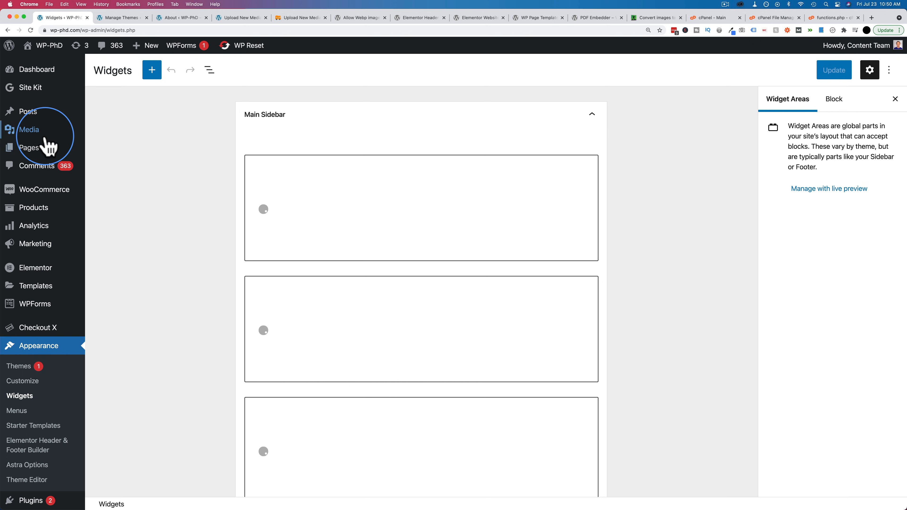
# - Open the post "Maintaining Well-Being Through Stressful Times" for editing from the list of posts
pyautogui.moveTo(21, 153)
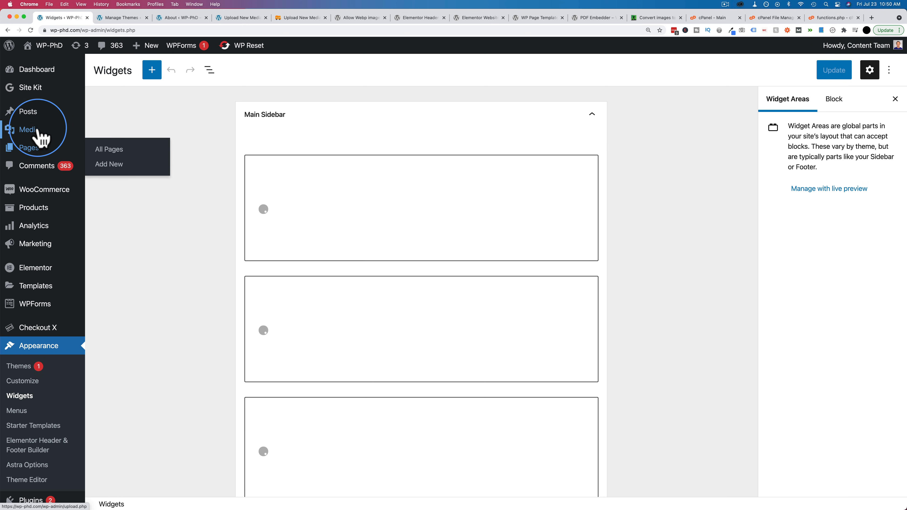
pyautogui.click(25, 119)
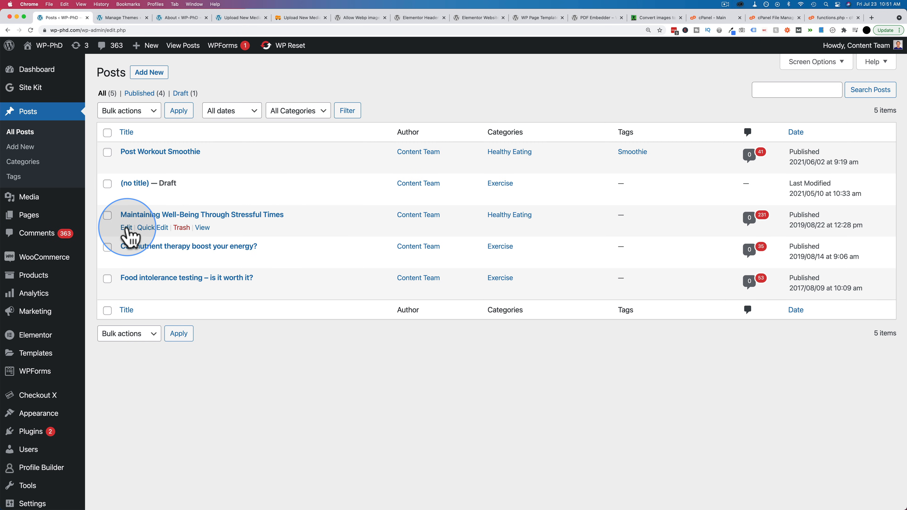
pyautogui.scroll(5, 249, 235)
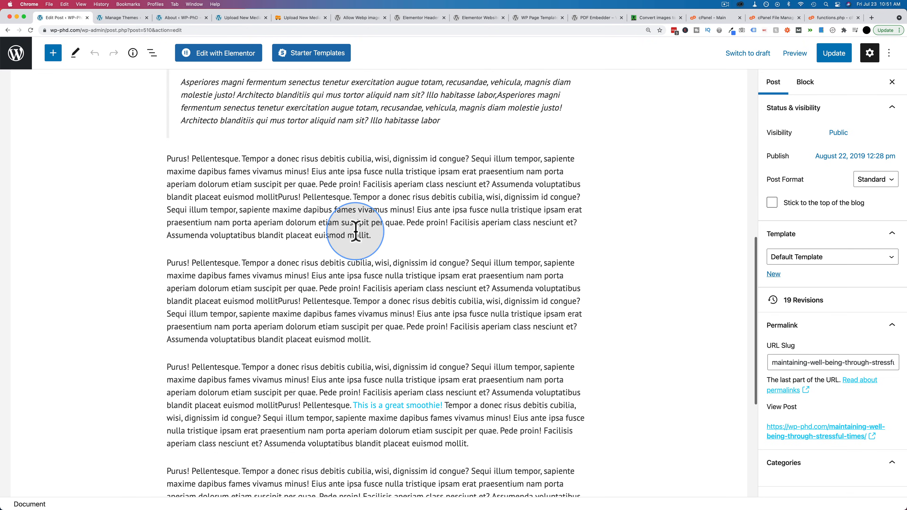
# - Insert a File block found with "pdf" between two body paragraphs and upload the blank PDF document into it
pyautogui.click(382, 232)
pyautogui.scroll(-2, 384, 204)
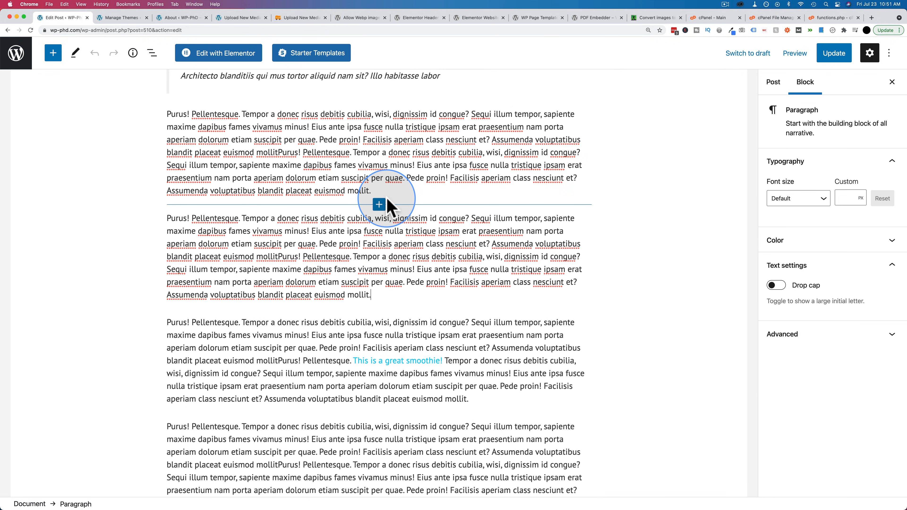
pyautogui.click(379, 204)
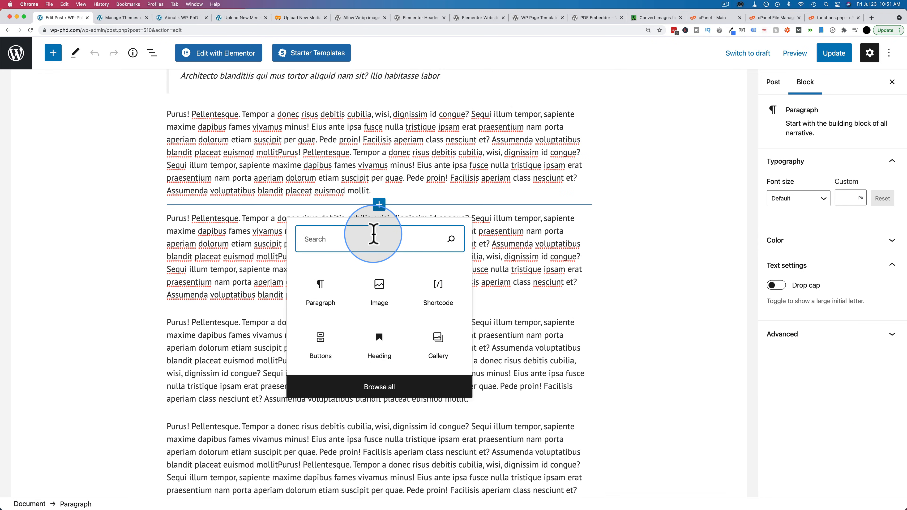
pyautogui.write('pdf')
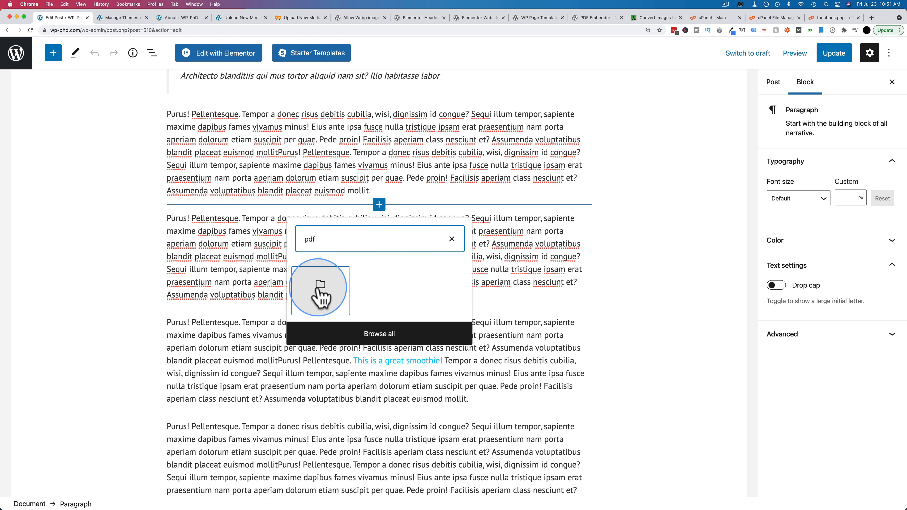
pyautogui.click(320, 289)
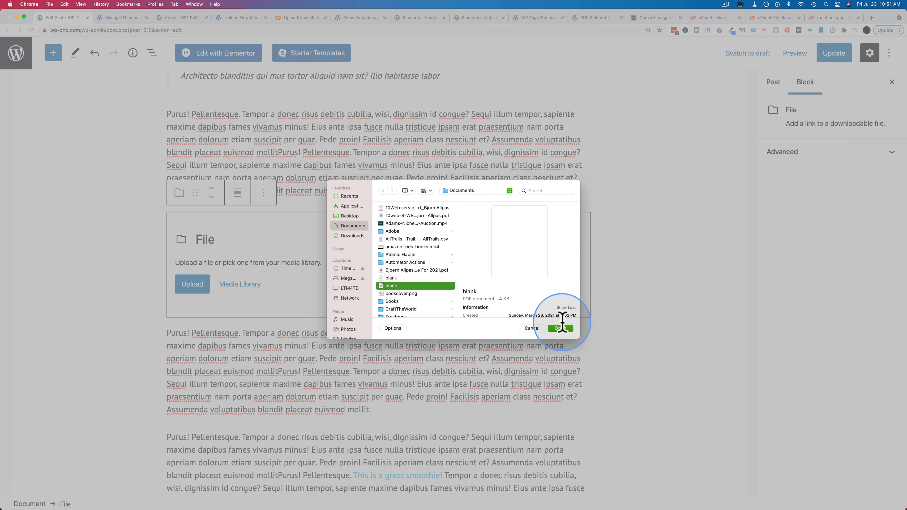
pyautogui.click(560, 327)
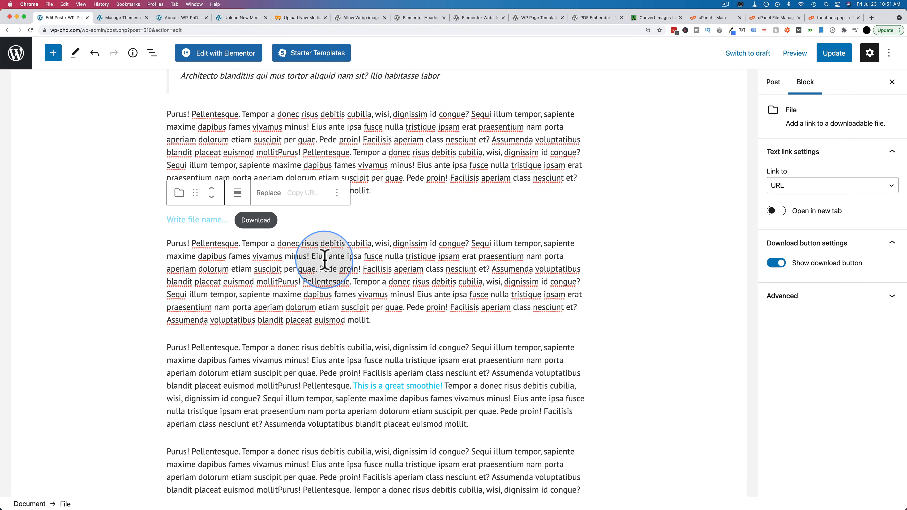
# - Name the File block's link "Blank PDF" and update the post
pyautogui.write('Blank PDf')
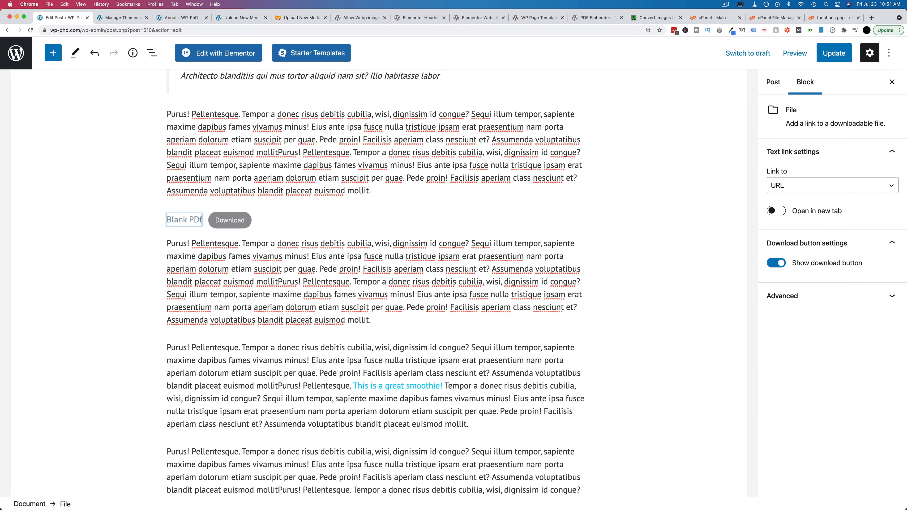
pyautogui.press('super+s')
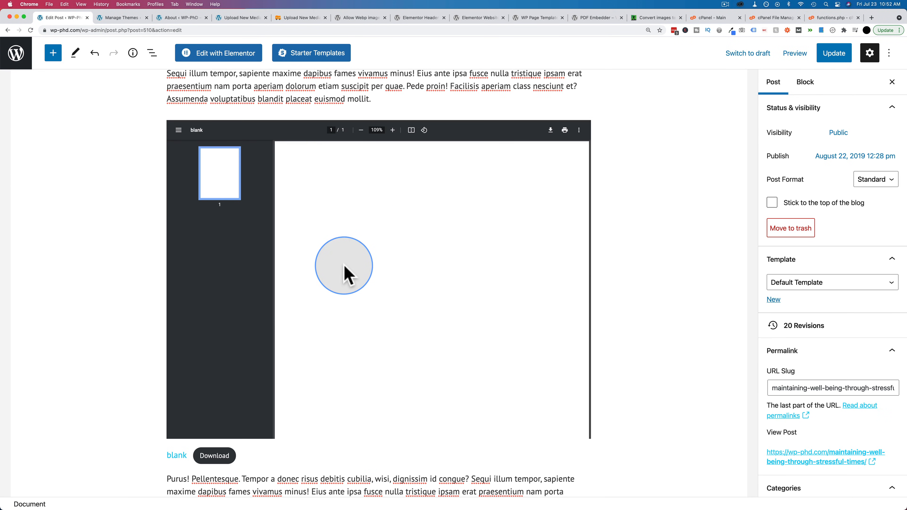
pyautogui.scroll(1, 337, 266)
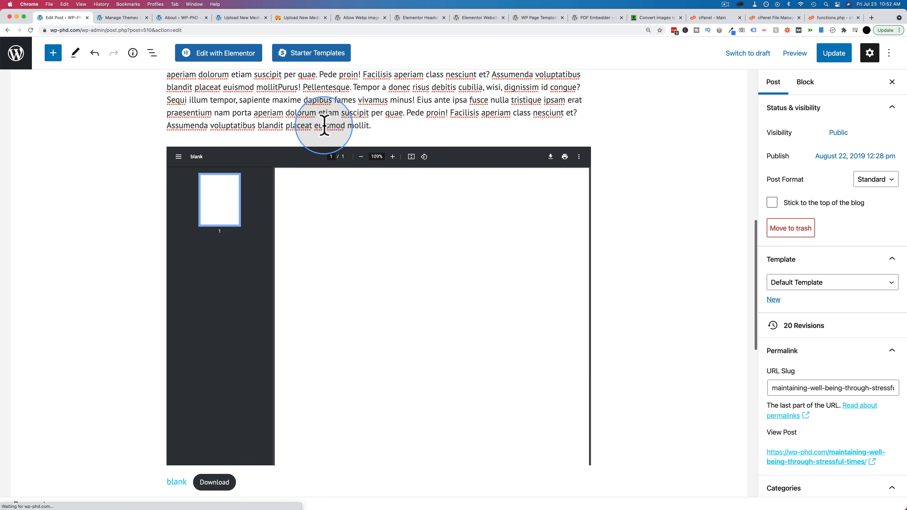
pyautogui.click(168, 158)
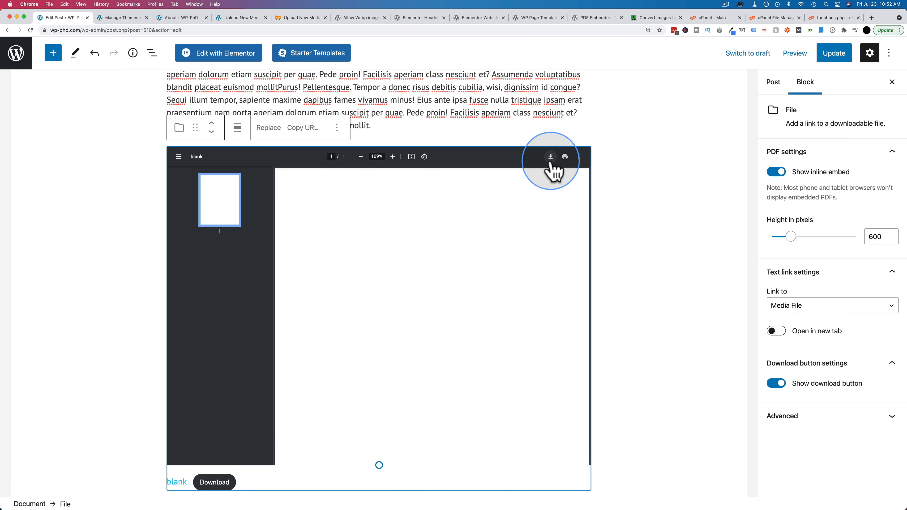
# - Switch to the PDF Embedder plugin page and enlarge it to 300% to examine the viewer in its banner image
pyautogui.click(596, 18)
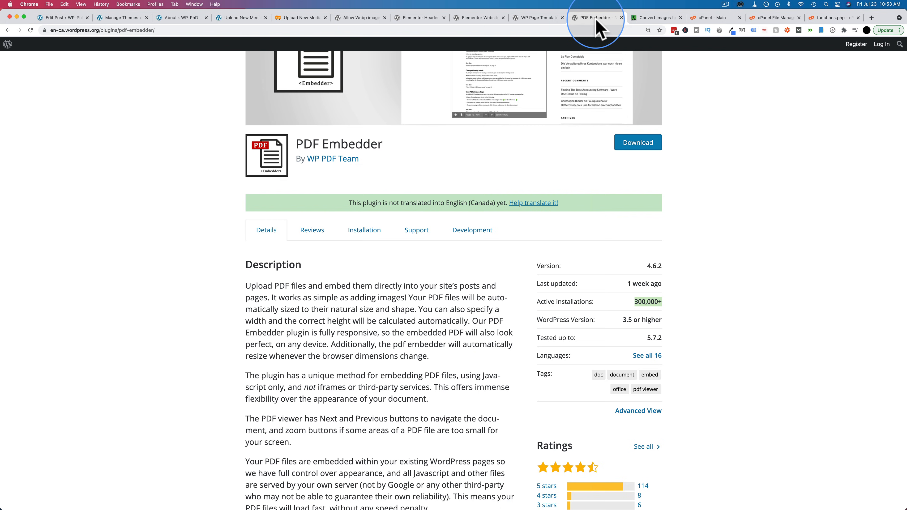
pyautogui.scroll(4, 467, 259)
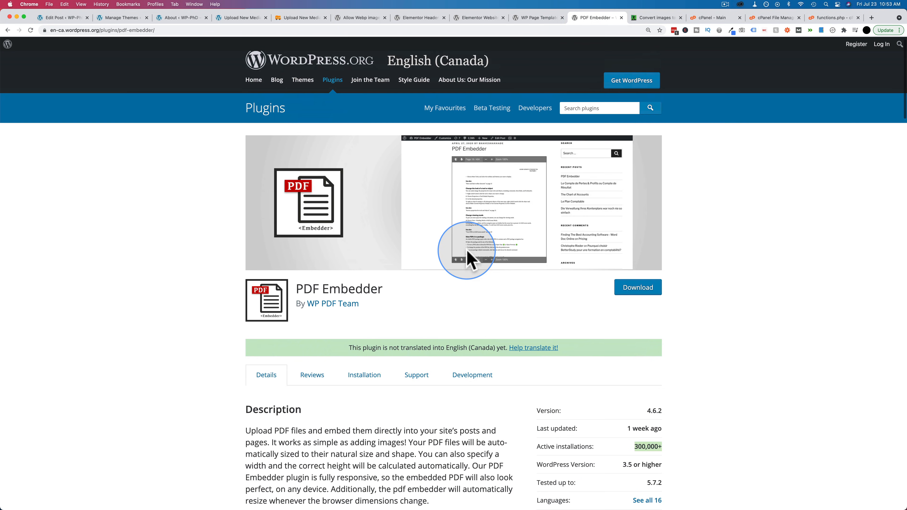
pyautogui.rightClick(477, 161)
pyautogui.click(449, 182)
pyautogui.press('super+plus')
pyautogui.press('super+plus')
pyautogui.press('super+plus')
pyautogui.press('super+plus')
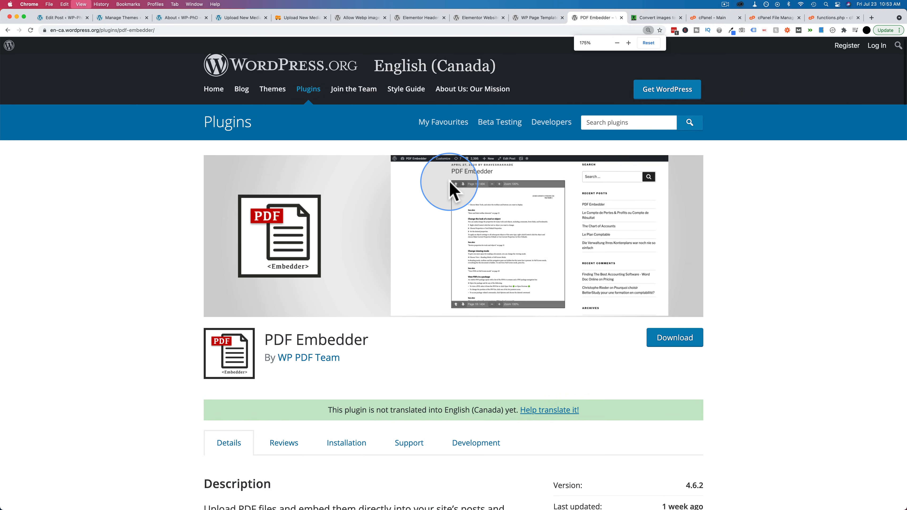
pyautogui.press('super+plus')
pyautogui.scroll(-3, 547, 269)
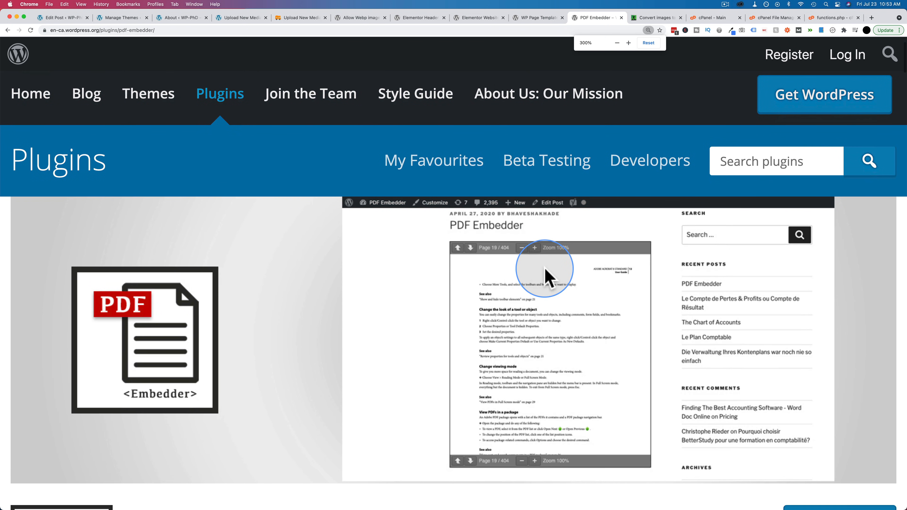
pyautogui.scroll(-2, 503, 314)
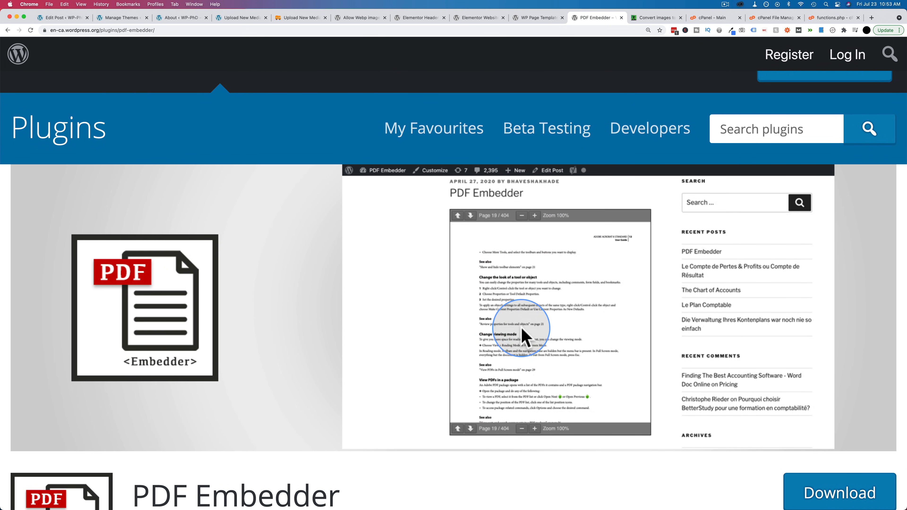
# - Return to the post editor and try the embedded PDF's fit-to-page control, rotating its page through a full turn
pyautogui.click(73, 18)
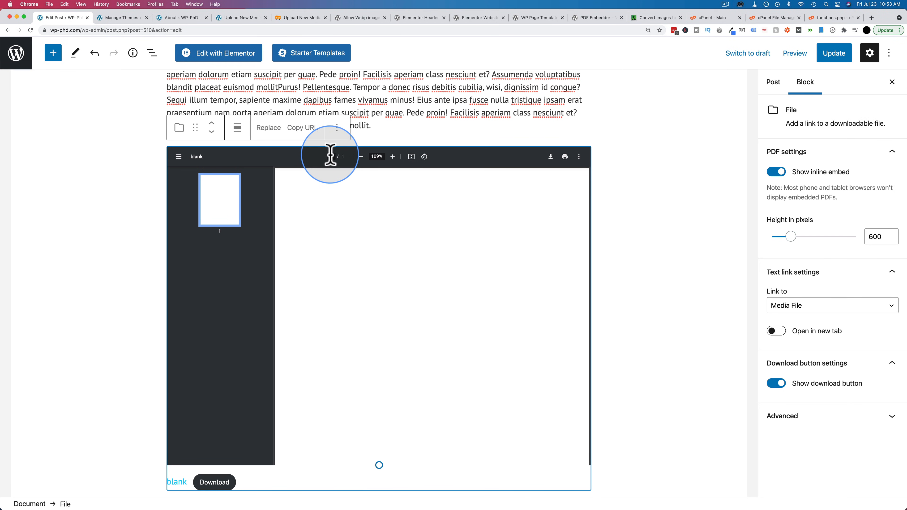
pyautogui.click(411, 158)
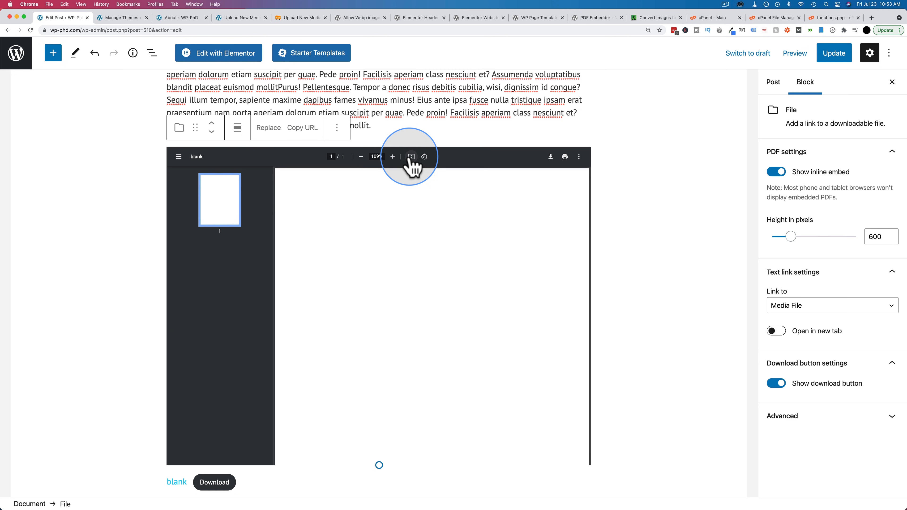
pyautogui.click(424, 157)
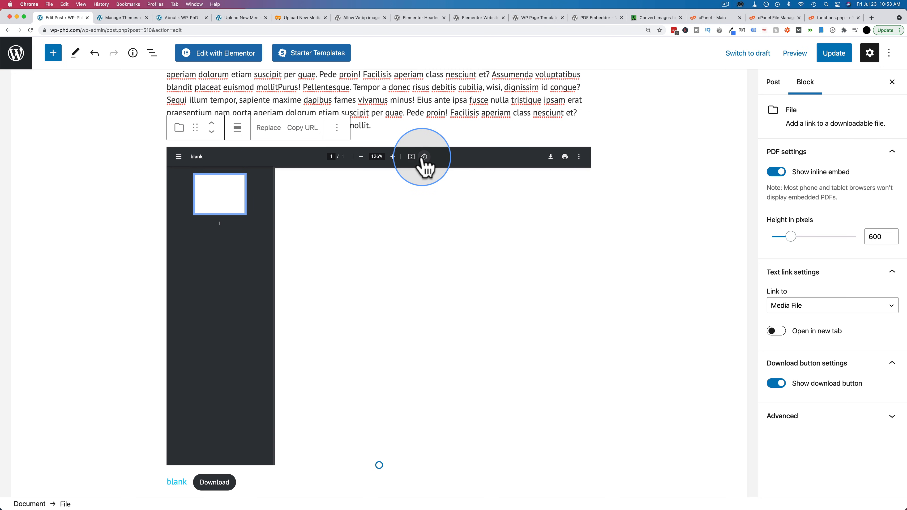
pyautogui.click(423, 157)
pyautogui.click(424, 157)
pyautogui.click(424, 157)
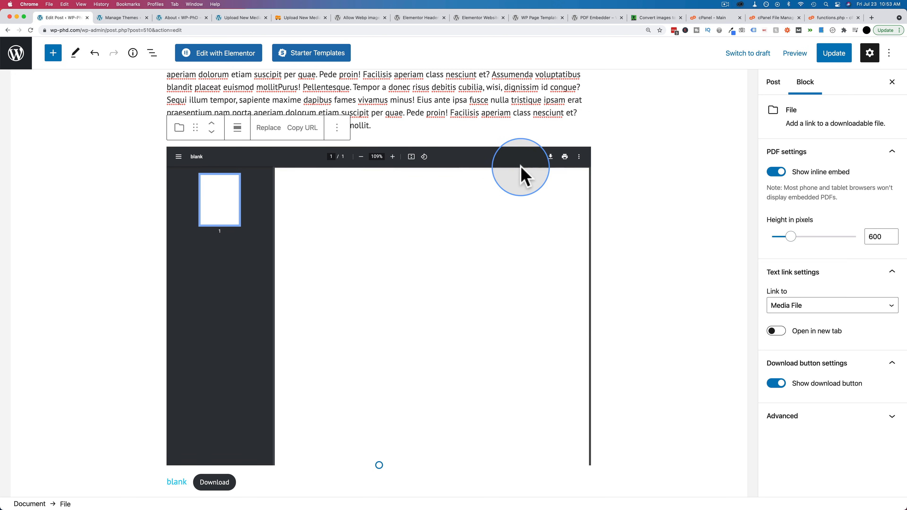
# - Turn the embedded PDF's two page view on and off, and toggle its annotations
pyautogui.click(578, 157)
pyautogui.click(562, 171)
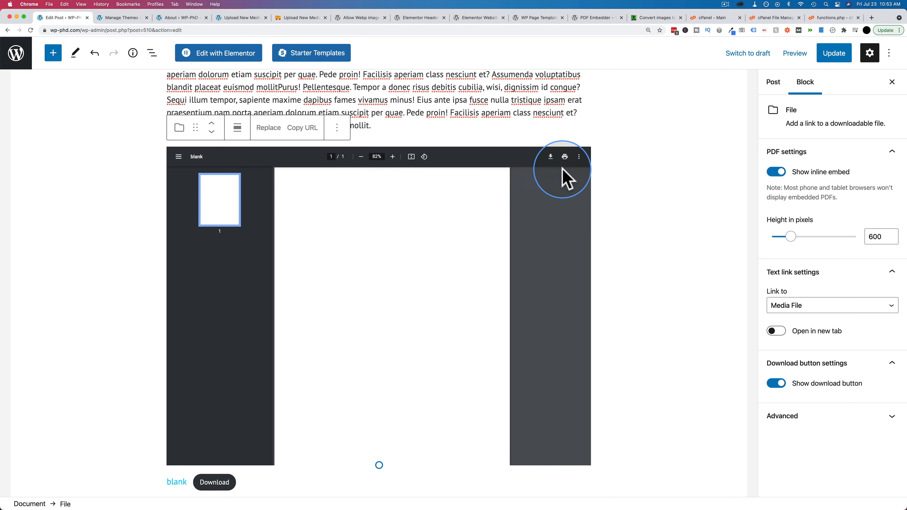
pyautogui.click(579, 158)
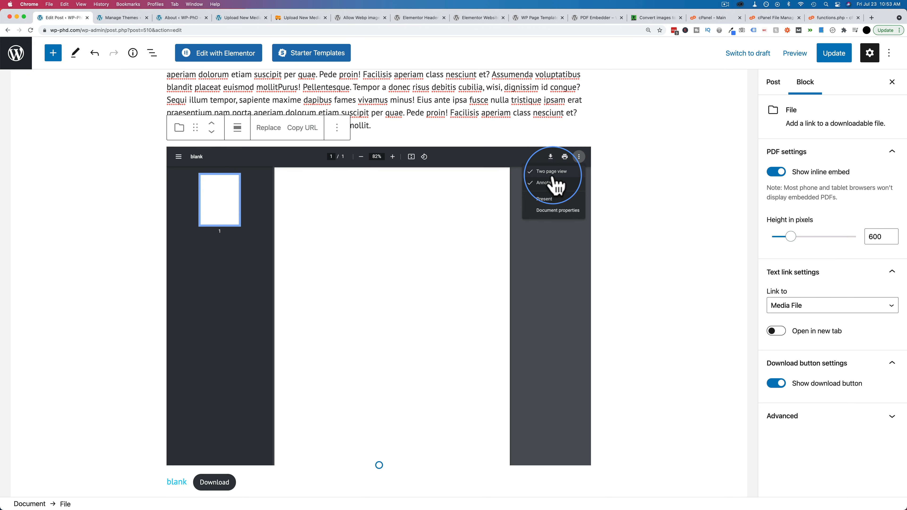
pyautogui.click(552, 172)
pyautogui.click(579, 157)
pyautogui.click(562, 183)
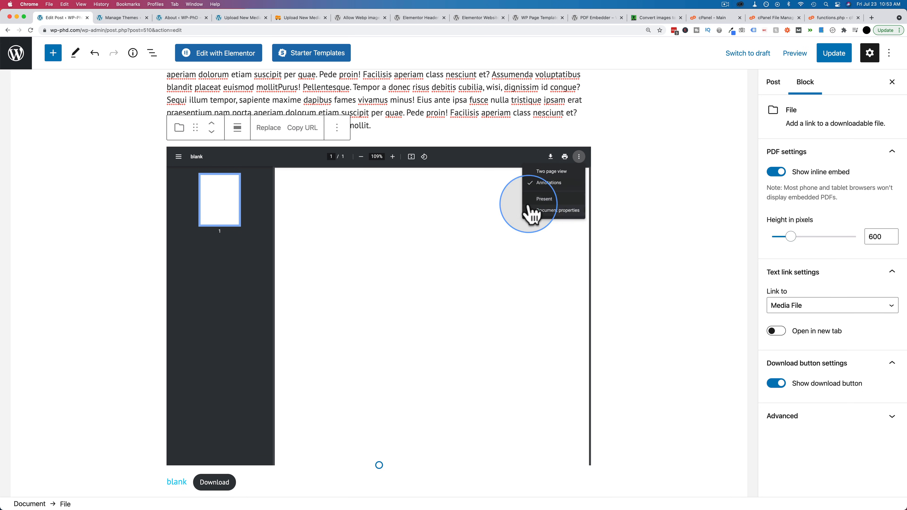
# - View the embedded PDF's document properties, close them, and hide and restore its page thumbnails
pyautogui.click(579, 157)
pyautogui.click(544, 213)
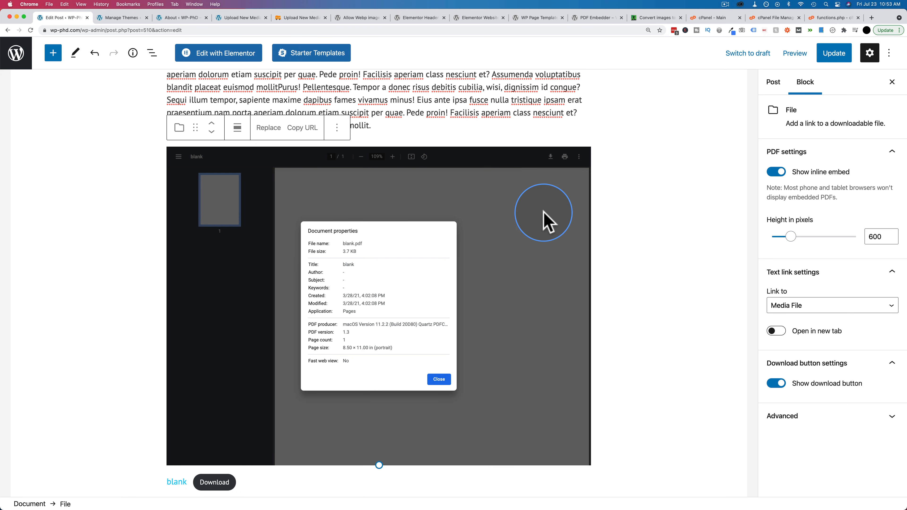
pyautogui.click(440, 379)
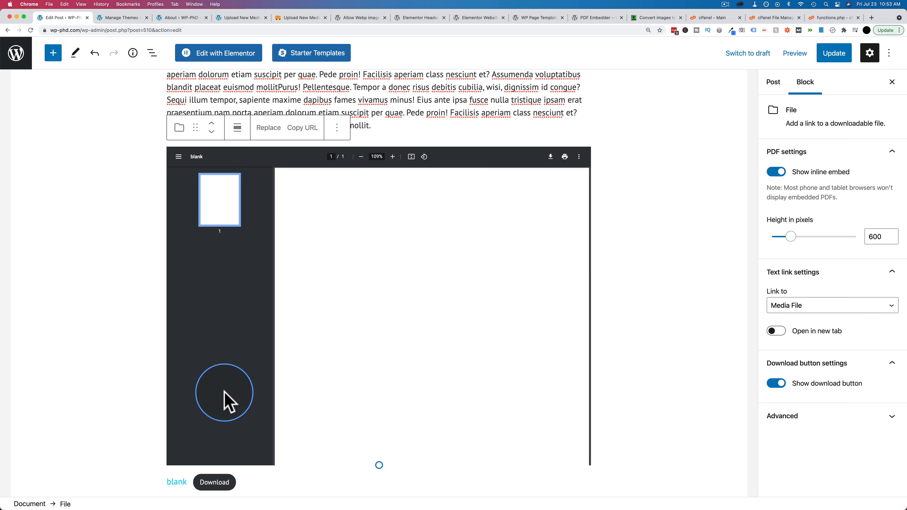
pyautogui.click(179, 157)
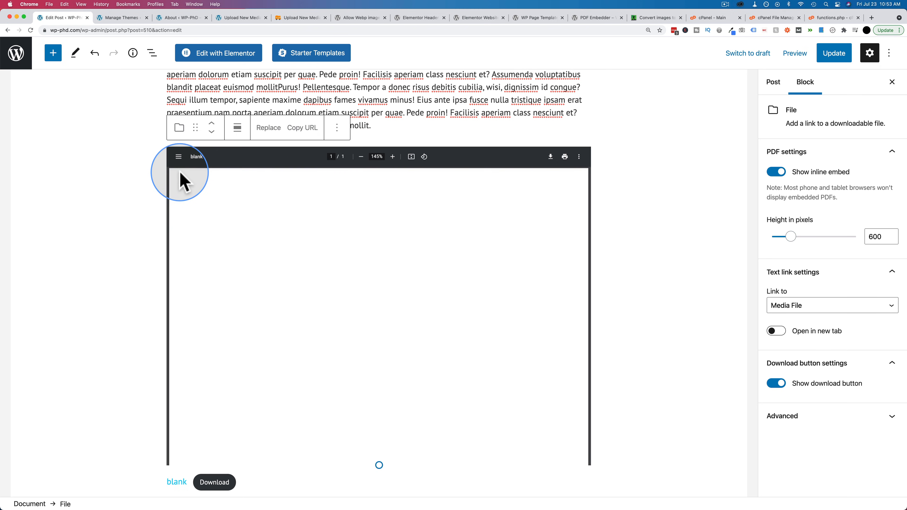
pyautogui.click(179, 158)
# - Examine the file name link and Download button below the embedded PDF
pyautogui.scroll(-5, 132, 223)
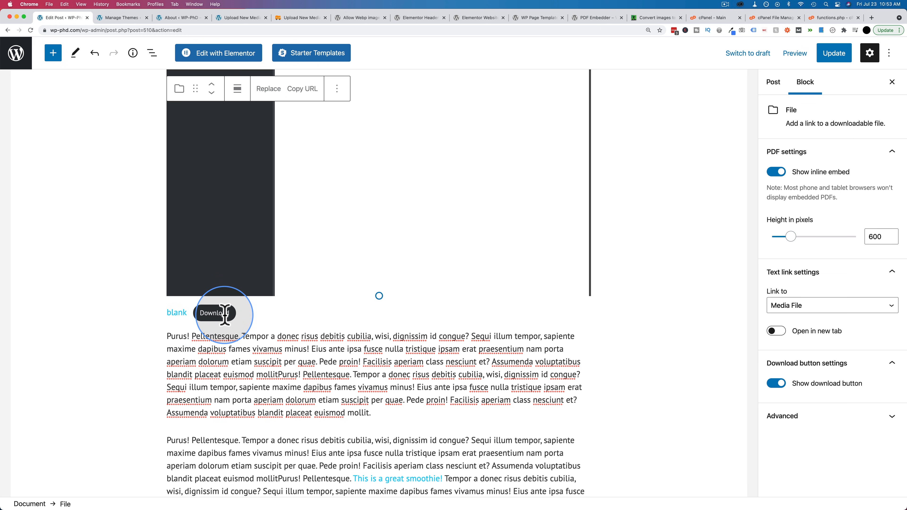
pyautogui.moveTo(246, 319); pyautogui.dragTo(160, 316)
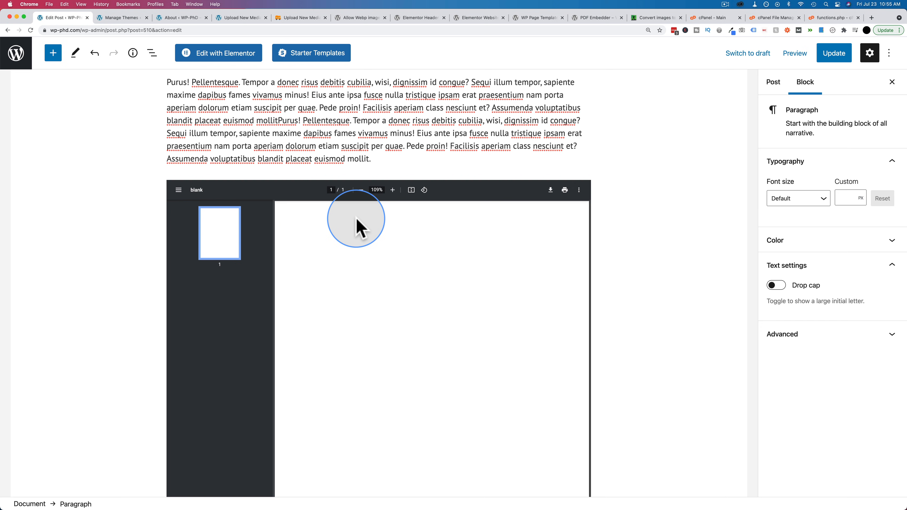
pyautogui.scroll(-3, 358, 227)
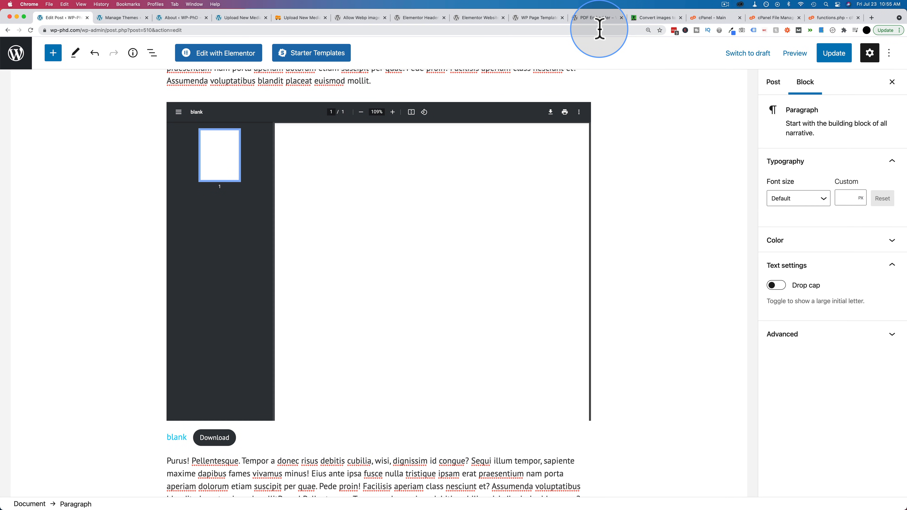
# - Search Google in a new browser tab for "login out wordpress plugins"
pyautogui.press('super+t')
pyautogui.write('login ')
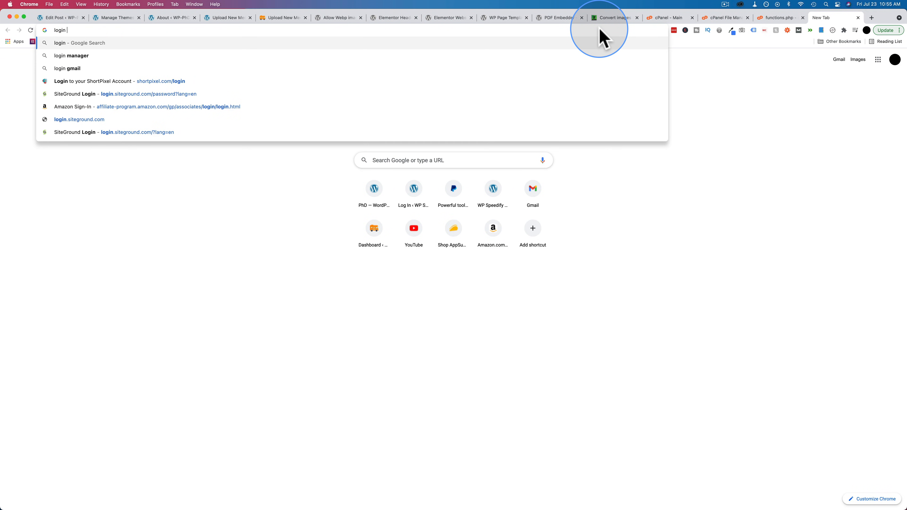
pyautogui.write('out wordpress plugins')
pyautogui.press('Return')
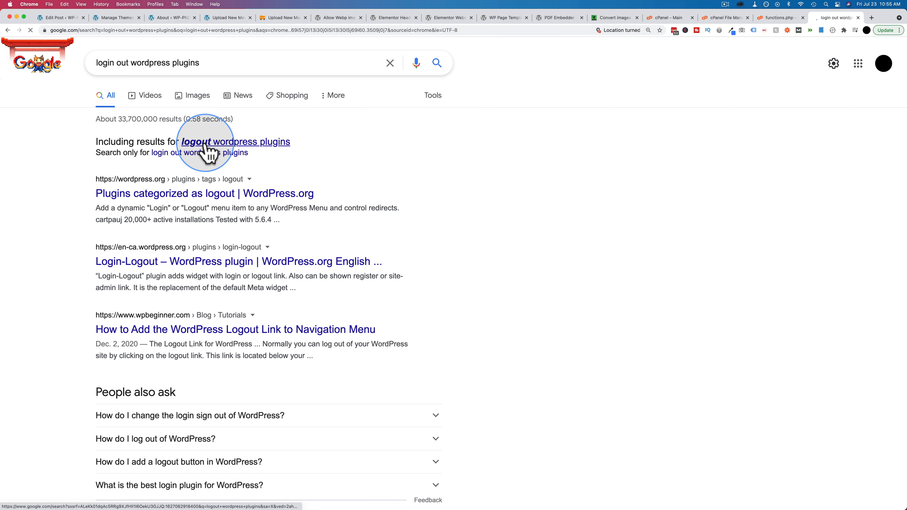
# - Open the Login-Logout plugin page on WordPress.org from the results, reset the zoom to 100%, and review the plugin details
pyautogui.click(121, 263)
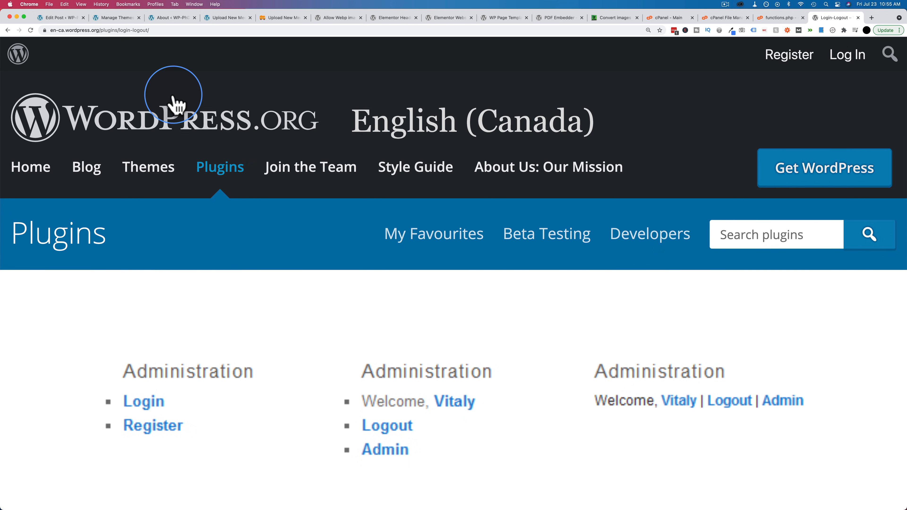
pyautogui.scroll(-7, 174, 101)
pyautogui.press('super+0')
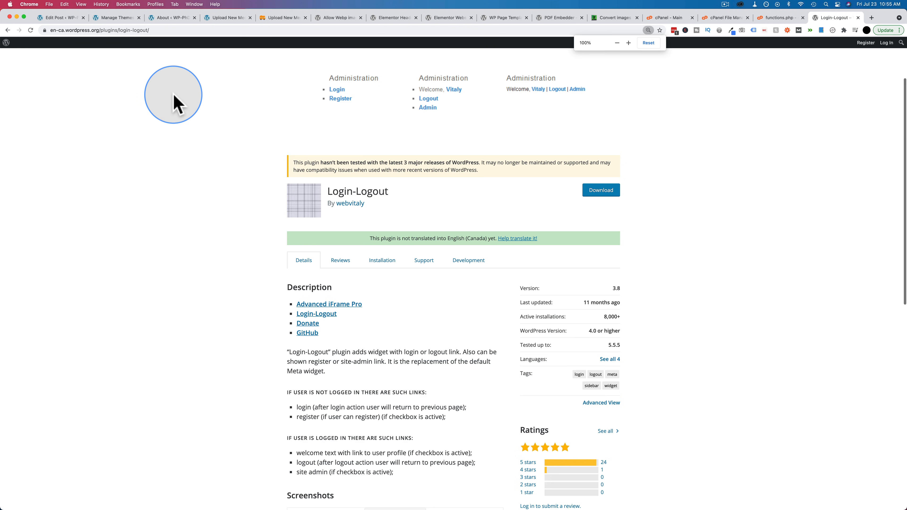
pyautogui.scroll(2, 650, 244)
pyautogui.scroll(-2, 649, 244)
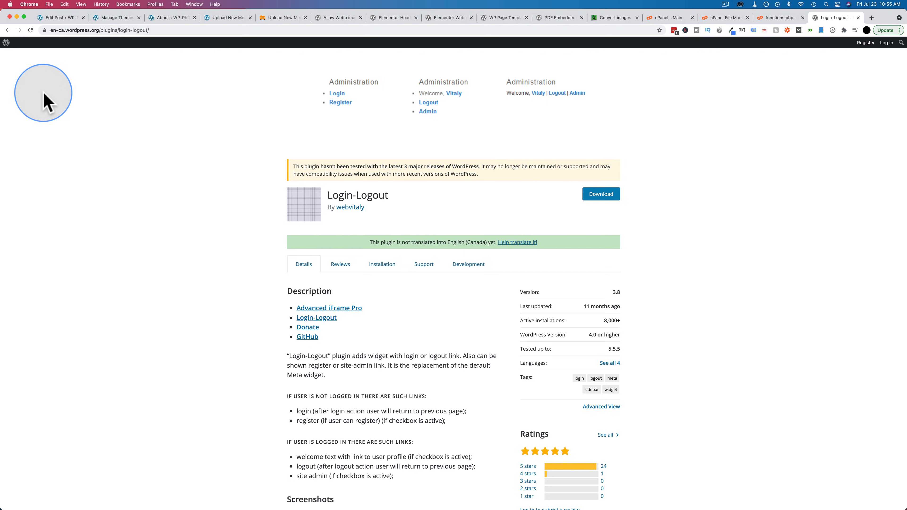
# - Go back to the search results, look through the other login/logout plugins, and reopen the Login-Logout plugin page
pyautogui.click(8, 30)
pyautogui.scroll(-2, 107, 153)
pyautogui.scroll(-15, 108, 154)
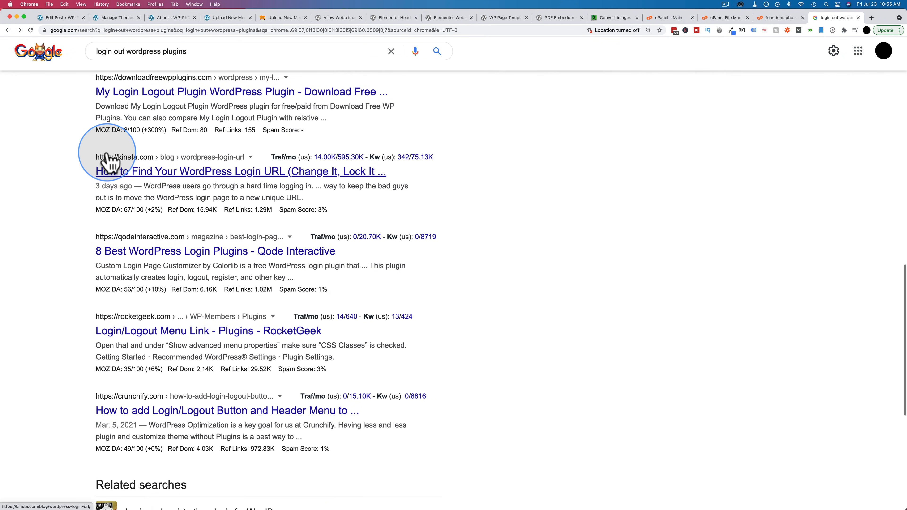
pyautogui.scroll(-12, 108, 154)
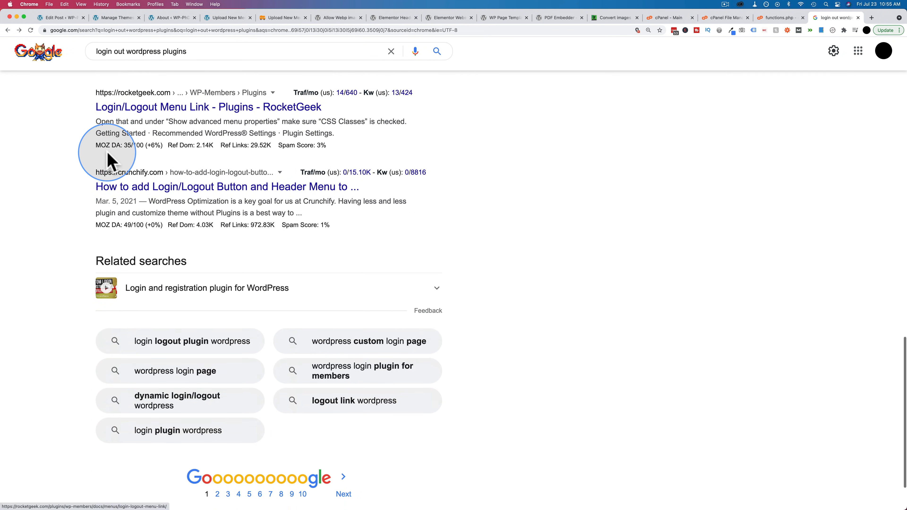
pyautogui.scroll(15, 109, 162)
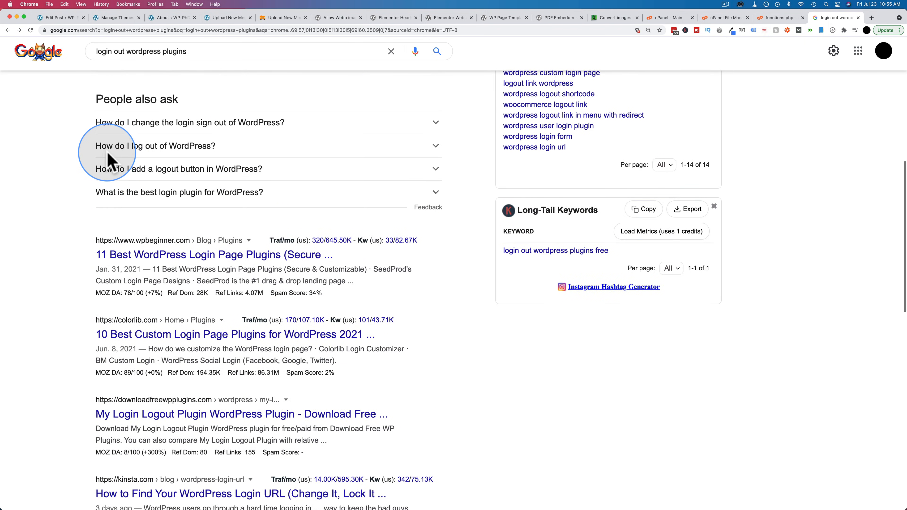
pyautogui.scroll(6, 109, 162)
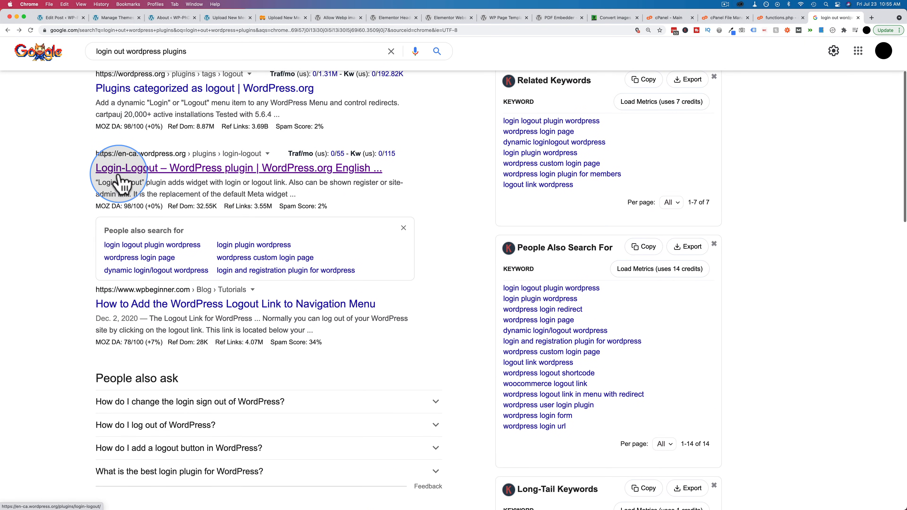
pyautogui.click(138, 174)
pyautogui.scroll(-5, 532, 350)
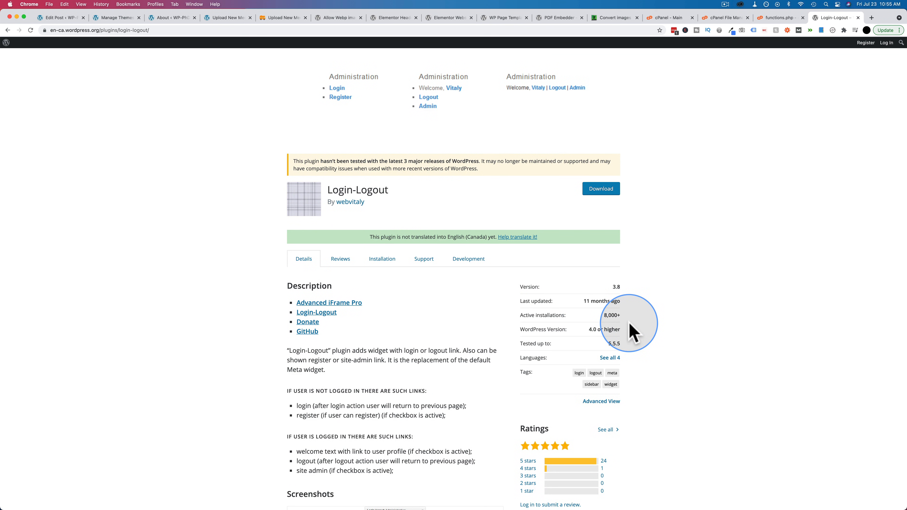
# - Return to the post editor, insert a Login/out block between the first paragraph and the image, and update the post
pyautogui.click(67, 18)
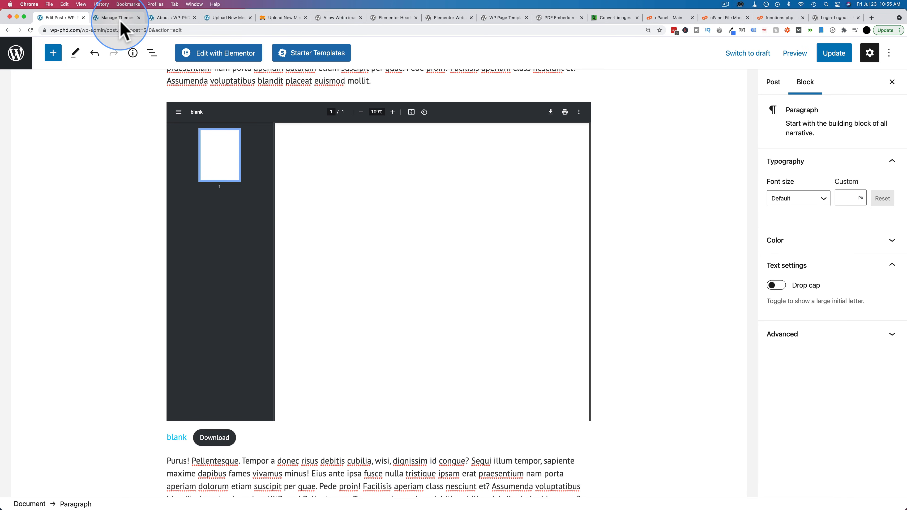
pyautogui.scroll(15, 146, 141)
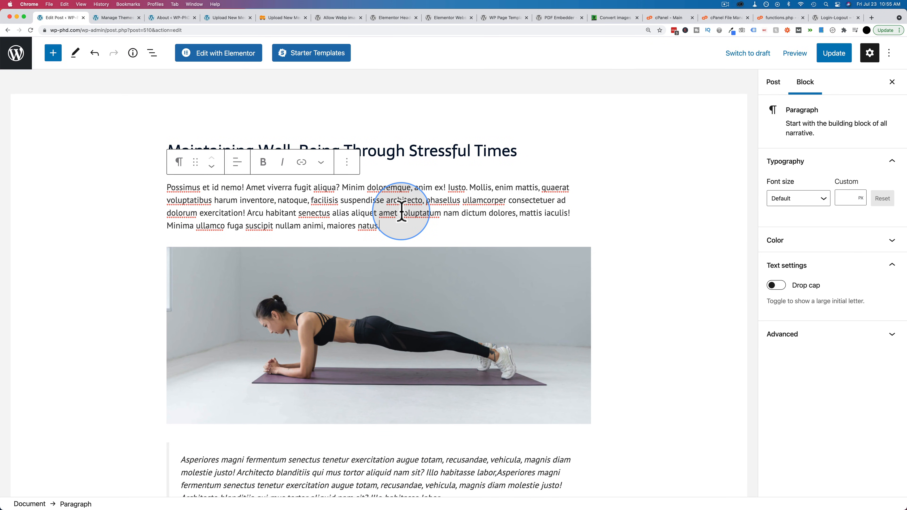
pyautogui.click(379, 239)
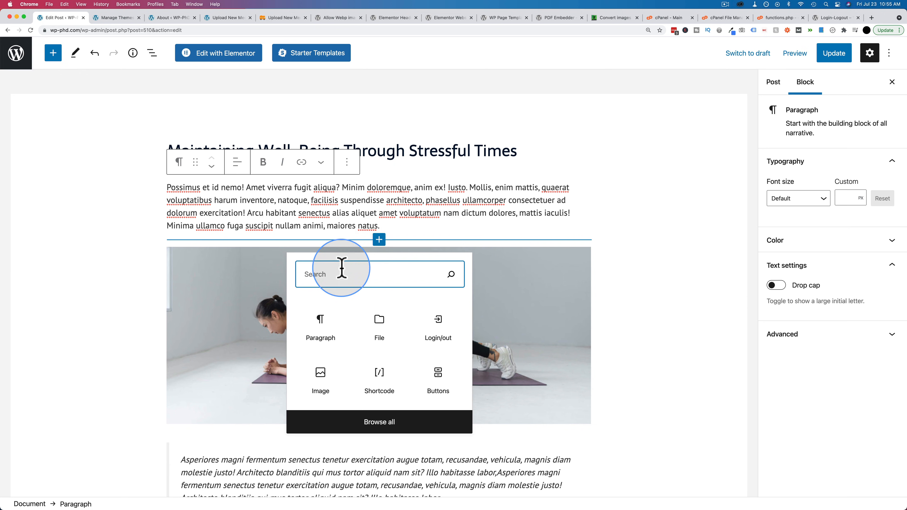
pyautogui.write('login')
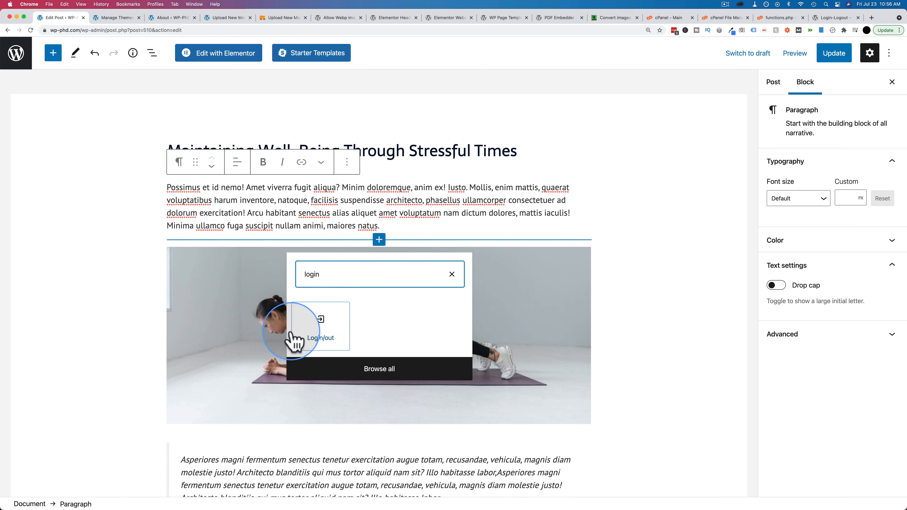
pyautogui.click(322, 334)
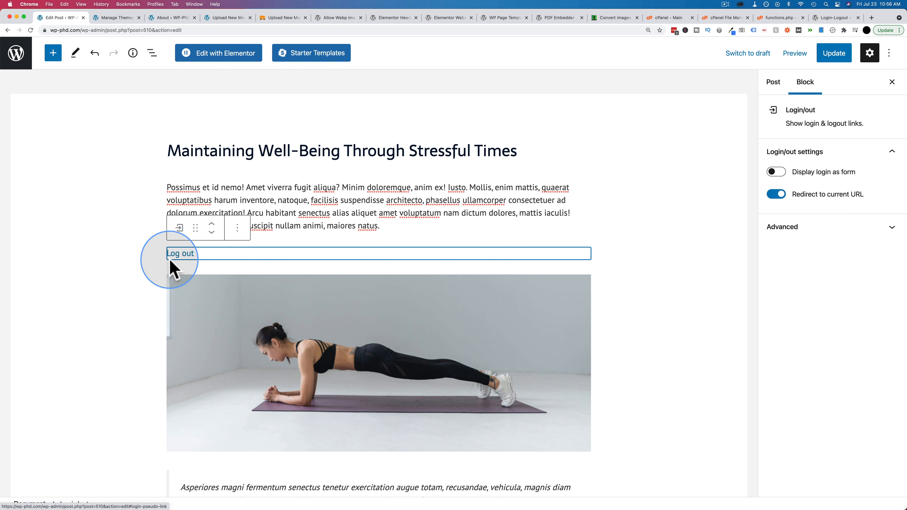
pyautogui.click(832, 55)
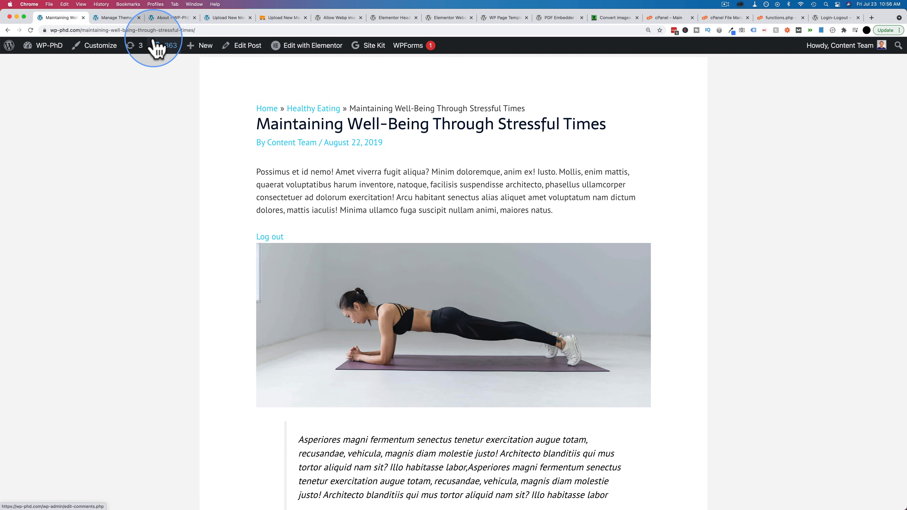
# - Open the published post's address in an incognito window and follow its Log in link to the login page
pyautogui.click(152, 30)
pyautogui.press('super+c')
pyautogui.press('super+shift+n')
pyautogui.press('super+v')
pyautogui.press('Return')
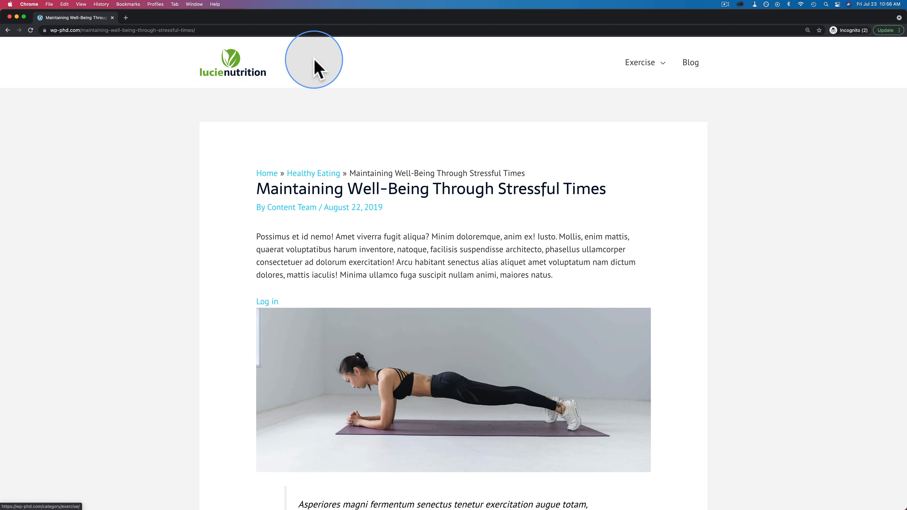
pyautogui.click(268, 304)
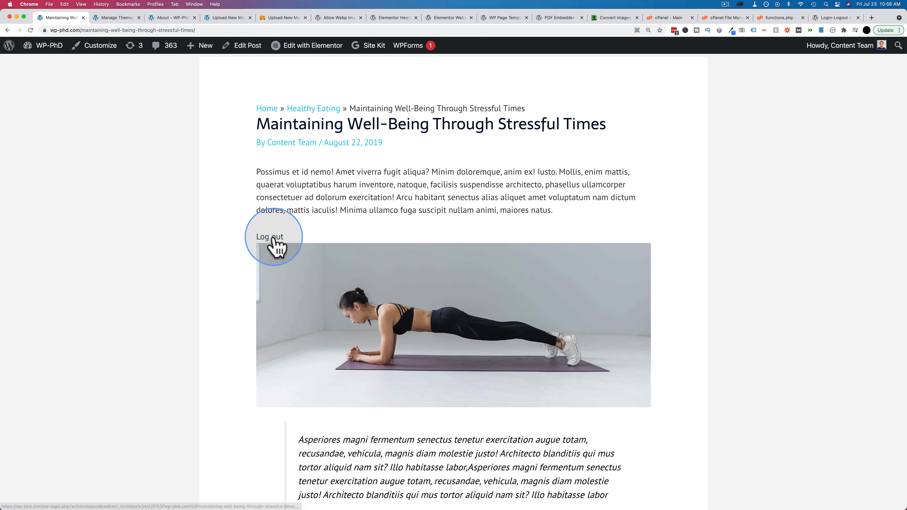
# - Return to the regular browser window and log out through the Log out link in the published post
pyautogui.click(272, 237)
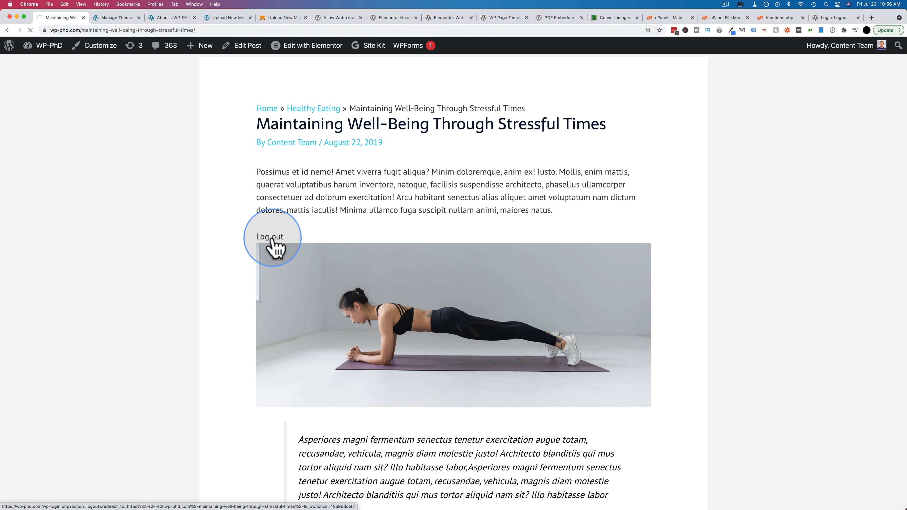